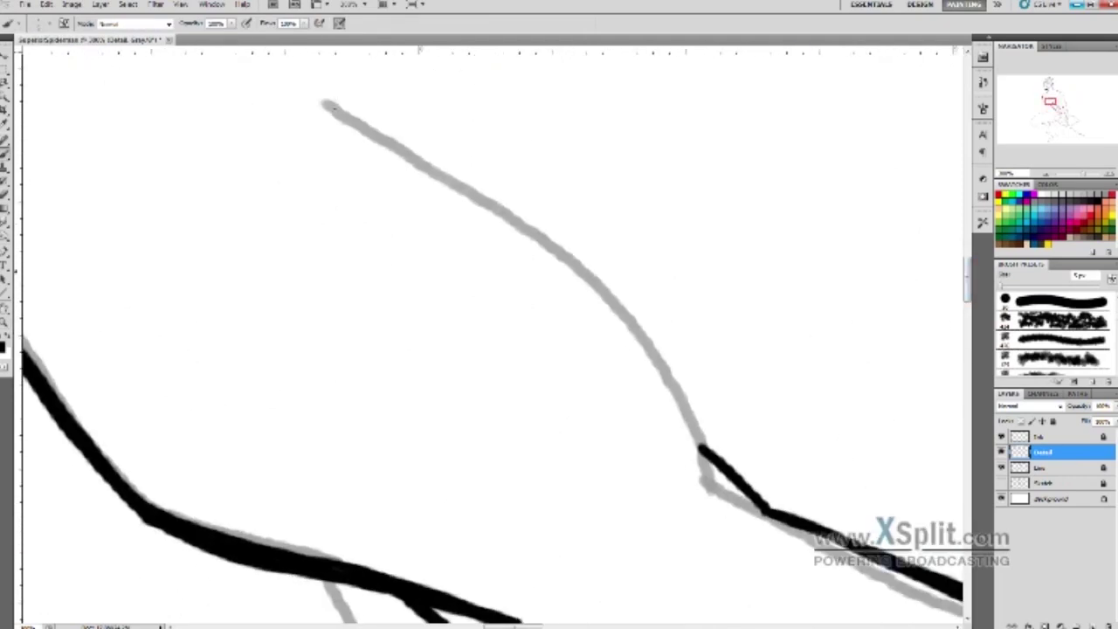
- Draw thin neck muscle lines below the mask's jaw on the Detail layer
key(ctrl+minus)
key(ctrl+plus)
key(ctrl+plus)
drag(312, 476, 371, 529)
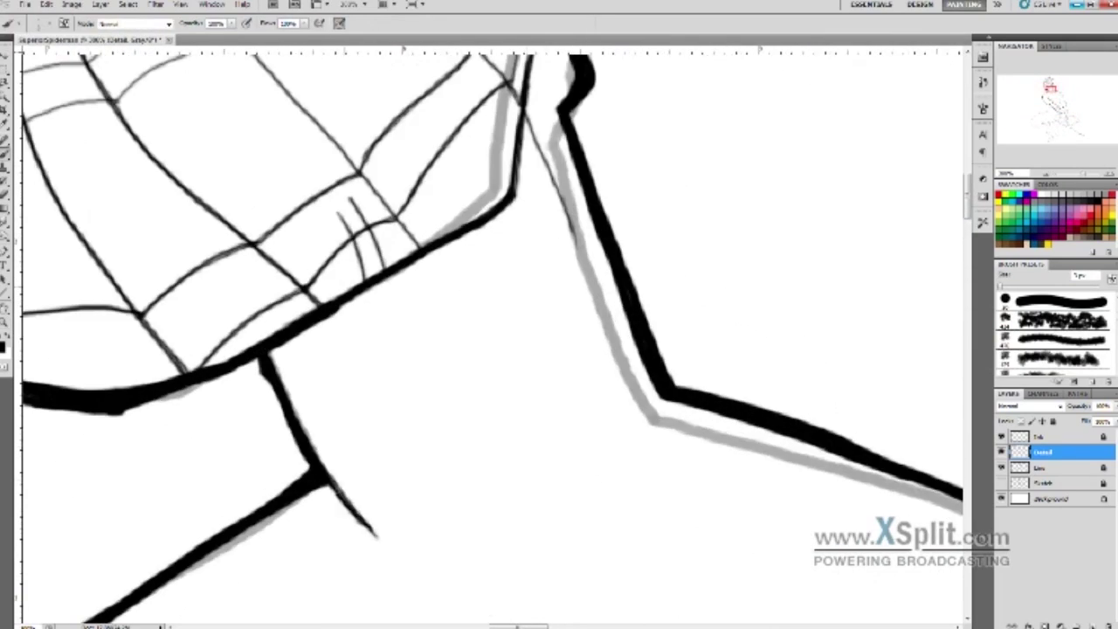
drag(315, 325, 491, 521)
drag(495, 528, 585, 566)
key(ctrl+minus)
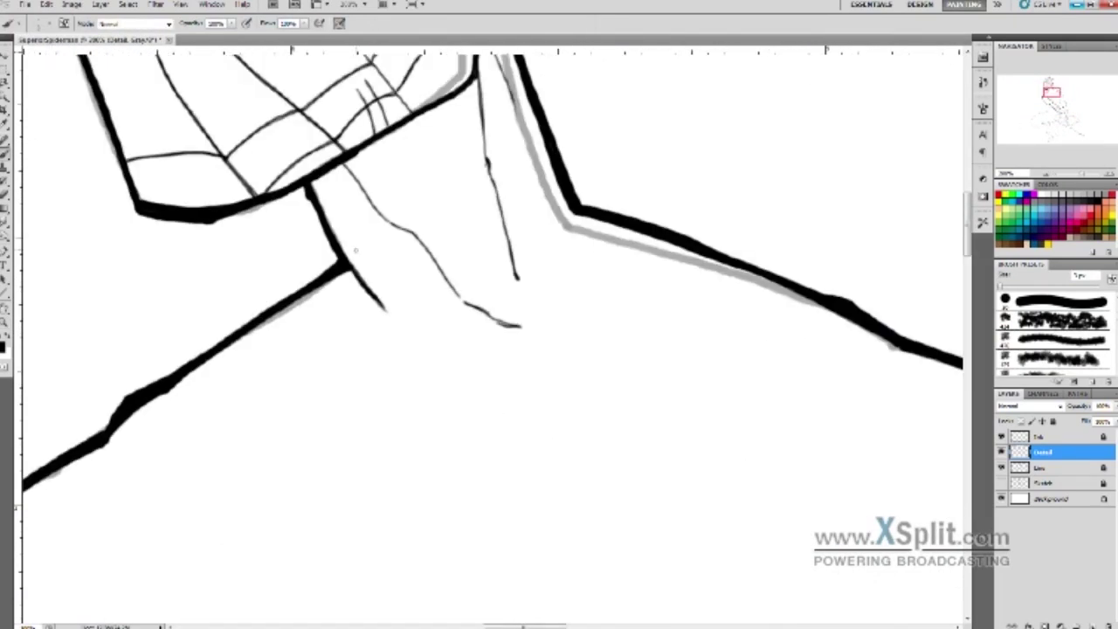
- Draw the collarbone contour across the upper chest to the shoulder outline, with a short crease near its middle
drag(416, 445, 648, 407)
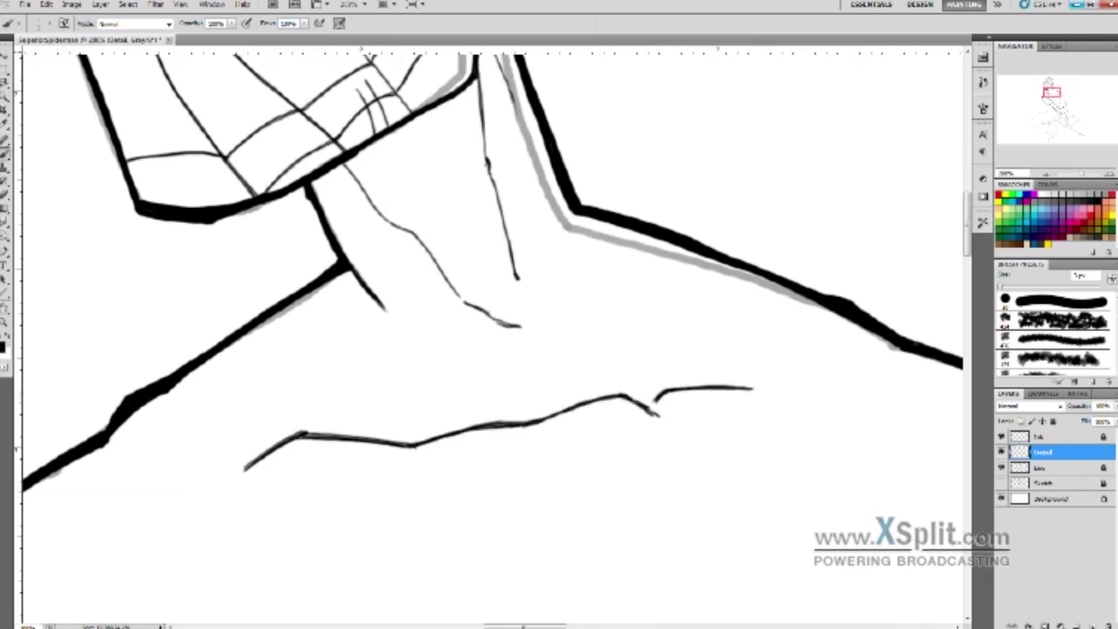
drag(751, 387, 895, 347)
drag(829, 316, 664, 366)
drag(647, 349, 664, 388)
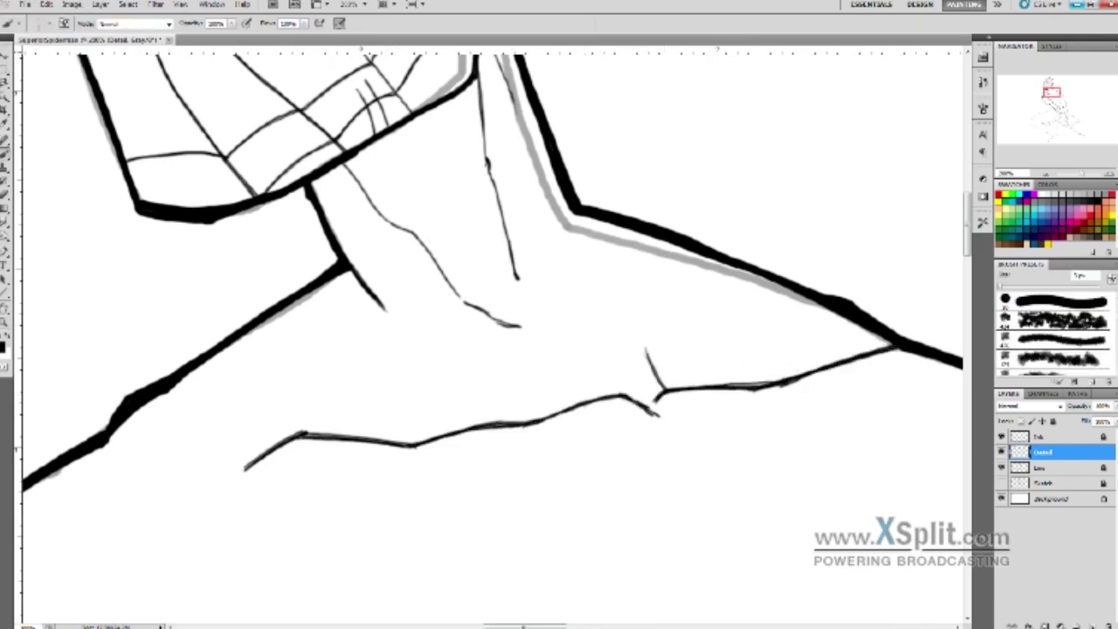
- Draw long web strands down the neck and across the shoulders to the collarbone line
drag(489, 332, 524, 428)
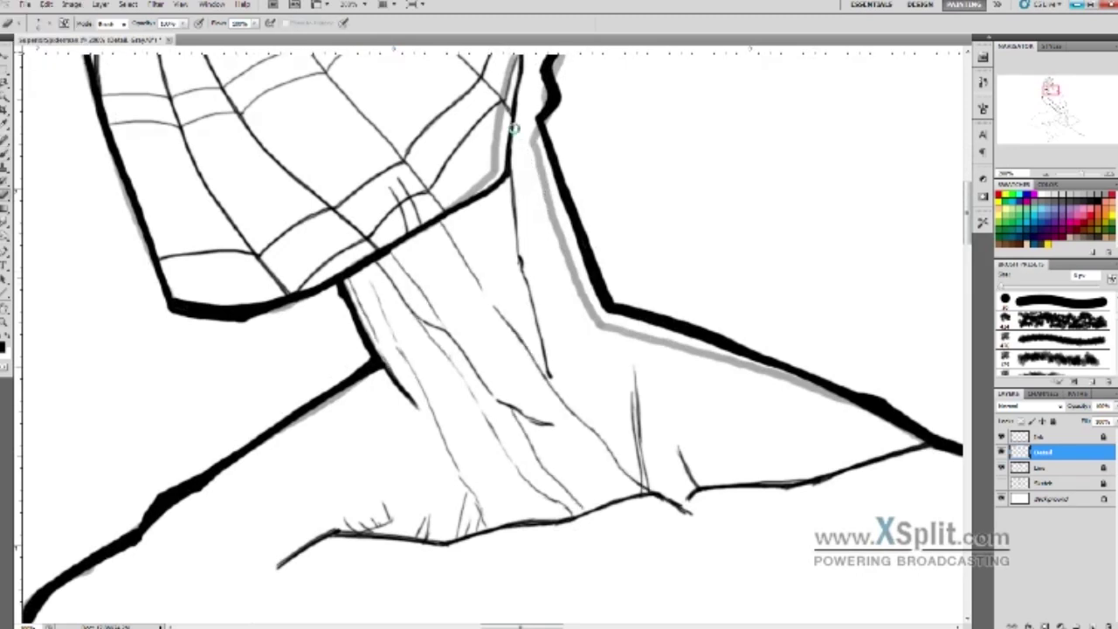
drag(558, 305, 729, 472)
mouse_move(620, 314)
mouse_down()
mouse_move(794, 436)
mouse_move(908, 454)
mouse_up()
drag(384, 375, 403, 524)
mouse_move(523, 349)
mouse_down()
mouse_move(492, 256)
mouse_move(474, 278)
mouse_up()
drag(443, 404, 322, 439)
drag(524, 349, 506, 331)
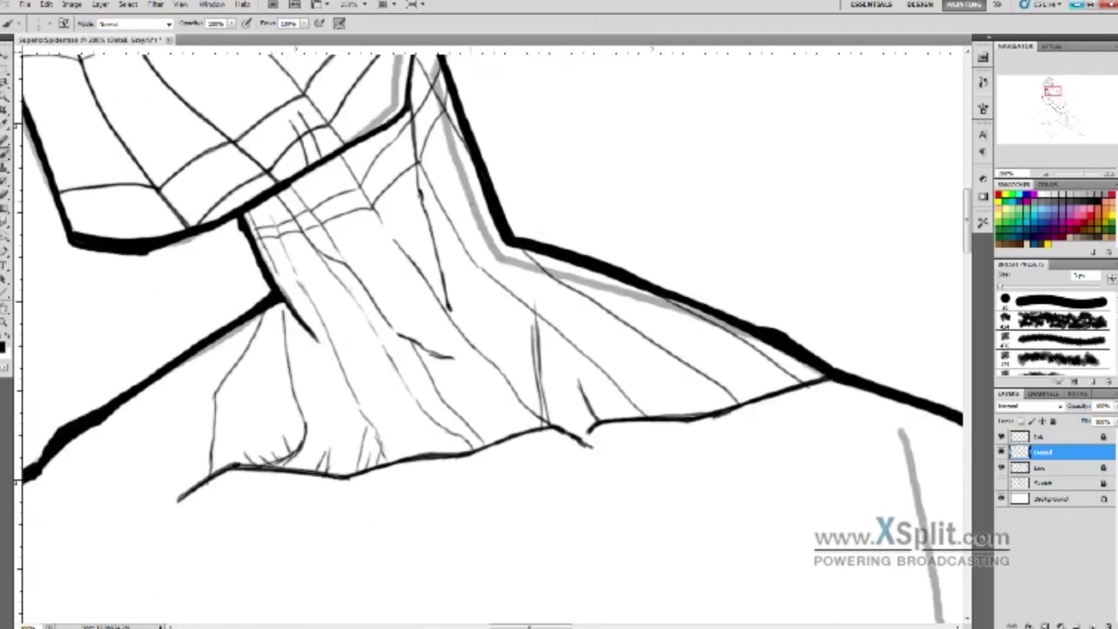
- Add crossing web strands over the neck base and both shoulders above the collarbone line
drag(219, 348, 340, 375)
drag(475, 445, 384, 462)
drag(108, 413, 253, 461)
key(h)
mouse_move(146, 425)
mouse_down()
mouse_move(568, 113)
mouse_move(616, 327)
mouse_up()
drag(563, 404, 614, 330)
mouse_move(559, 454)
mouse_down()
mouse_move(524, 122)
mouse_move(515, 375)
mouse_up()
drag(463, 524, 587, 323)
drag(694, 66, 602, 236)
drag(663, 140, 585, 305)
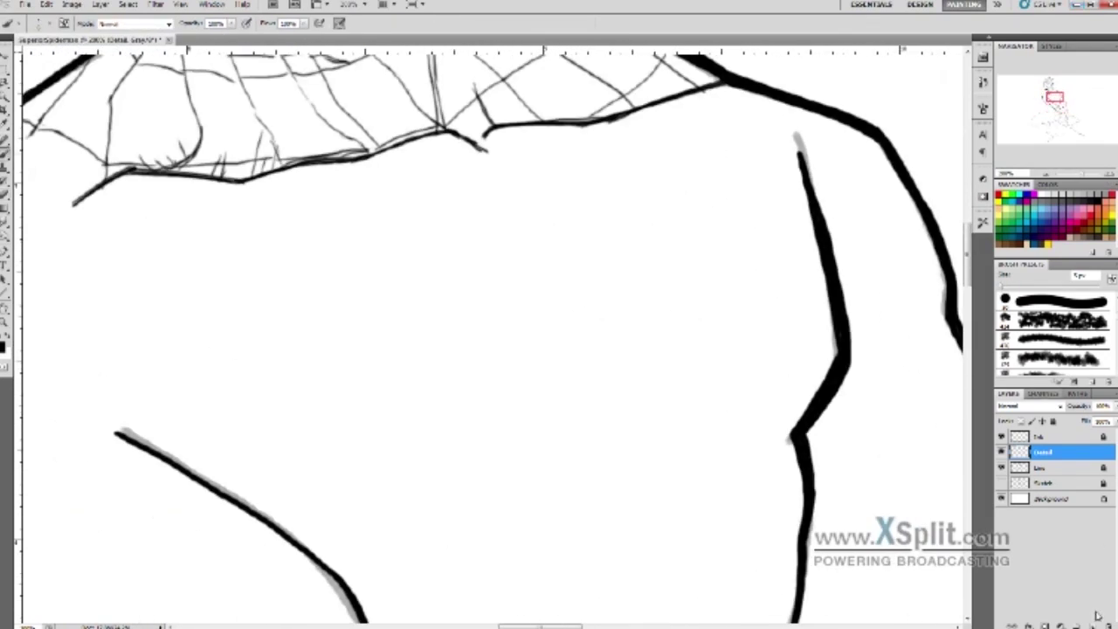
- Outline the spider emblem's upper right legs on a new layer, following the sketch from the body to the shoulder
drag(689, 158, 887, 170)
mouse_move(689, 157)
mouse_down()
mouse_move(707, 236)
mouse_move(925, 219)
mouse_up()
drag(708, 234, 572, 319)
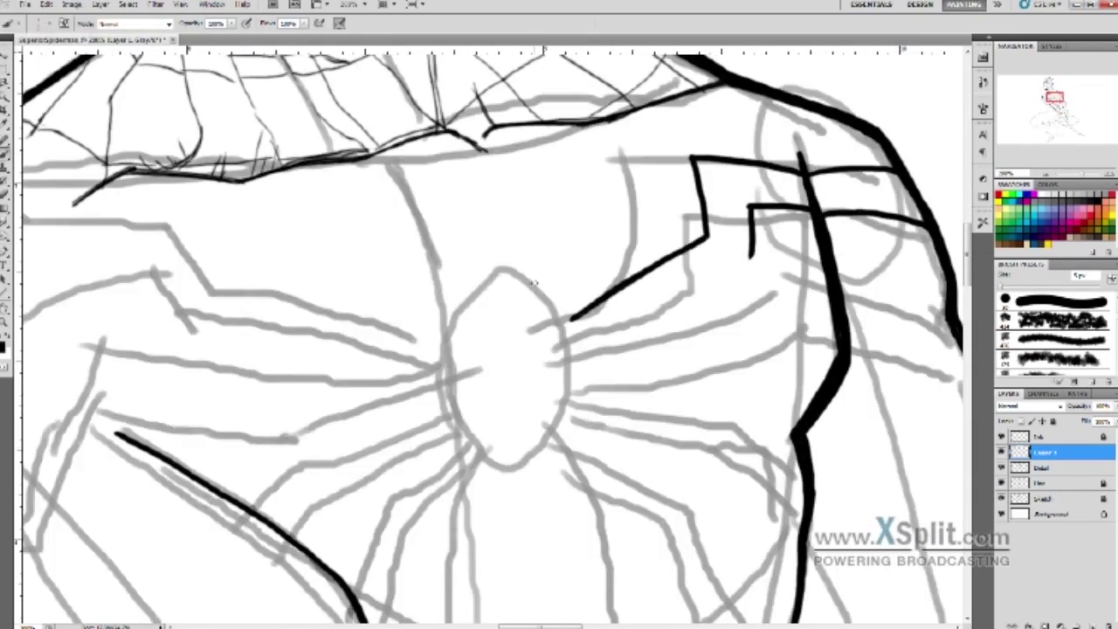
key(ctrl+z)
drag(450, 348, 594, 323)
drag(491, 294, 602, 325)
drag(596, 324, 708, 238)
drag(677, 162, 705, 249)
drag(604, 359, 740, 272)
drag(741, 272, 743, 208)
- Outline the spider emblem's oval body, the sides of its abdomen and the lower left chest edge
drag(449, 345, 489, 467)
drag(595, 316, 537, 461)
scroll(524, 393, down, 5)
drag(453, 240, 411, 437)
drag(83, 202, 411, 436)
drag(537, 238, 581, 436)
drag(585, 432, 611, 419)
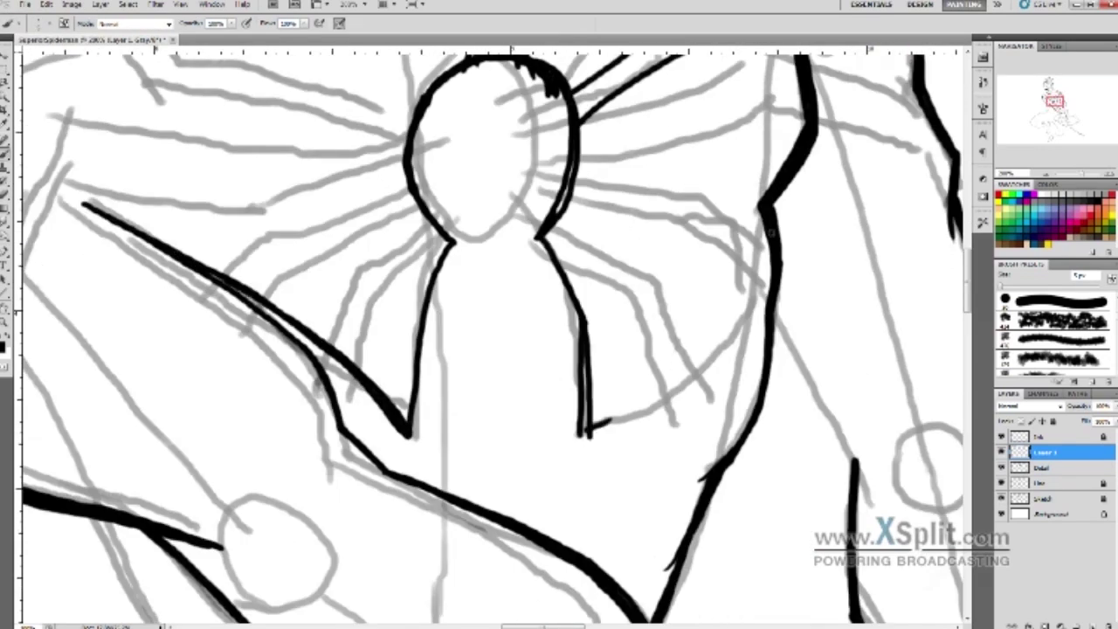
- Outline the emblem's lower right edge and middle right legs, carrying one leg as a band across the shoulder
key(ctrl+z)
drag(437, 262, 537, 458)
drag(677, 322, 767, 313)
drag(674, 301, 873, 179)
mouse_move(764, 316)
mouse_down()
mouse_move(856, 254)
mouse_move(524, 229)
mouse_up()
drag(546, 222, 664, 270)
mouse_move(485, 218)
mouse_down()
mouse_move(537, 253)
mouse_move(524, 240)
mouse_up()
drag(319, 310, 517, 241)
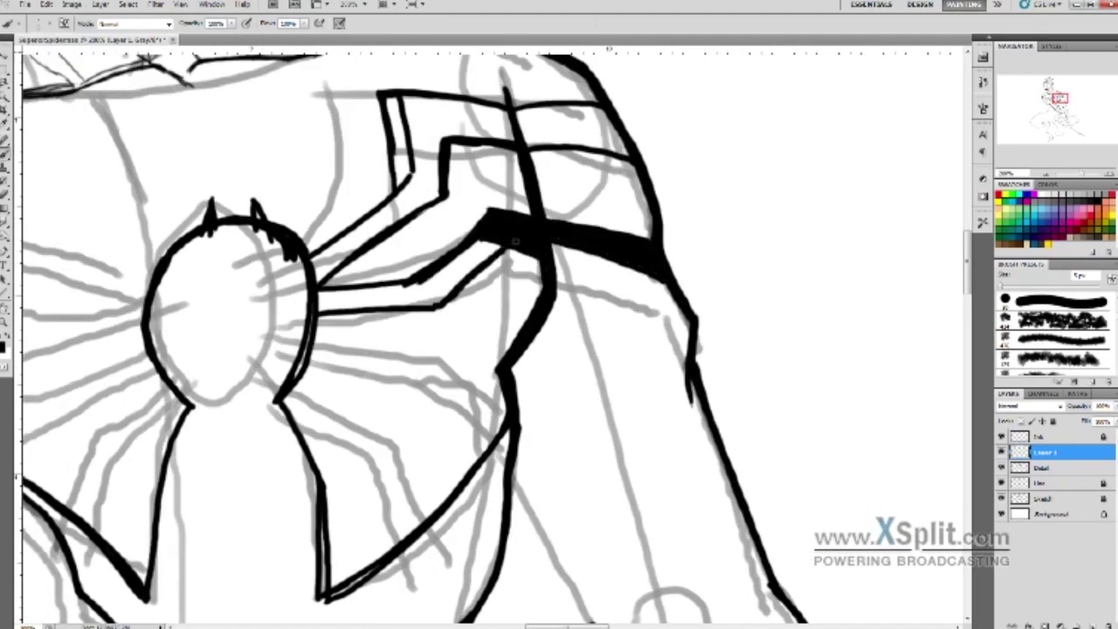
- Undo the last leg strokes, fill the upper right spider legs black with the Paint Bucket and clean up their edges
scroll(515, 242, down, 3)
key(ctrl+z)
key(ctrl+z)
key(ctrl+z)
right_click(4, 211)
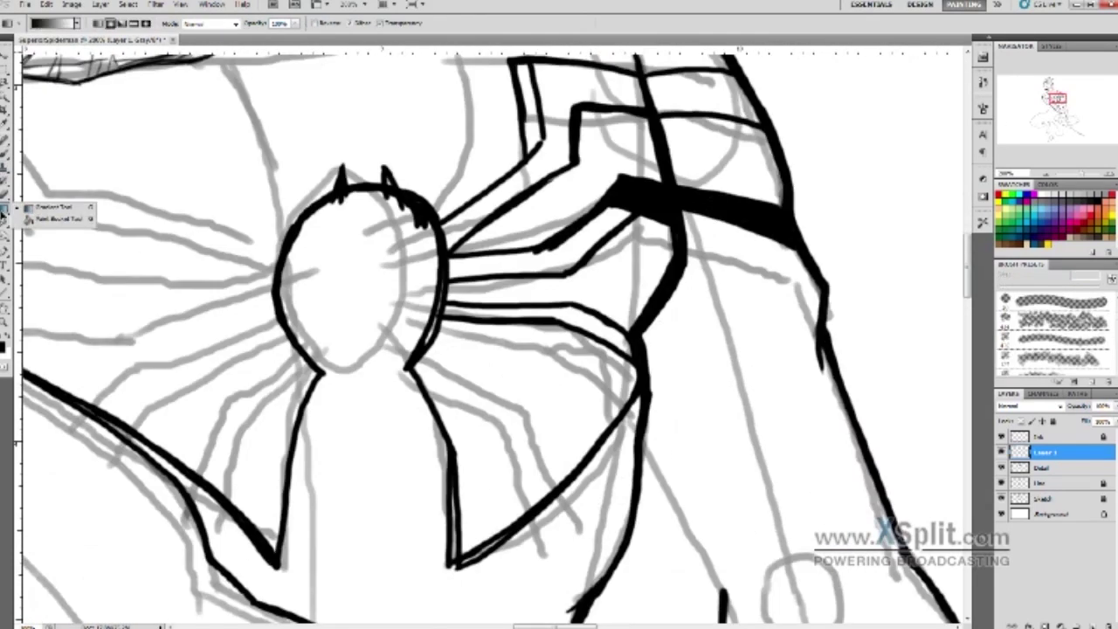
click(56, 218)
click(515, 260)
key(e)
key(b)
mouse_move(612, 163)
mouse_down()
mouse_move(547, 200)
mouse_move(454, 97)
mouse_move(580, 109)
mouse_up()
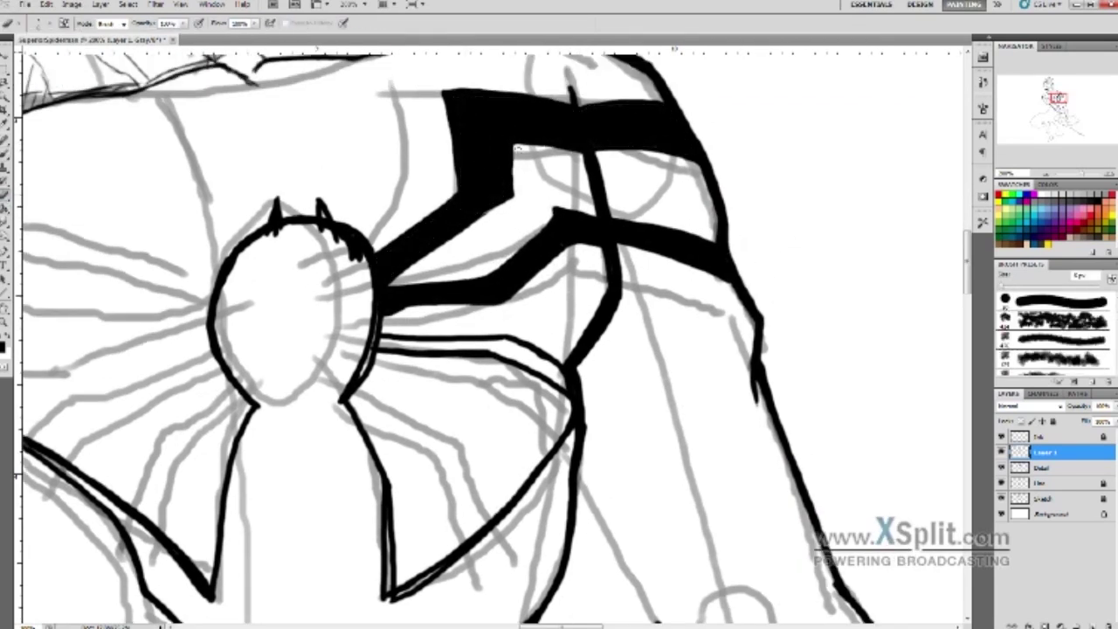
- Draw the emblem's lower right legs from the body down to the curved chest edge
scroll(419, 262, down, 3)
scroll(419, 262, up, 3)
mouse_move(354, 307)
mouse_down()
mouse_move(440, 340)
mouse_move(463, 472)
mouse_move(445, 463)
mouse_up()
mouse_move(358, 281)
mouse_down()
mouse_move(511, 284)
mouse_move(546, 323)
mouse_up()
mouse_move(354, 253)
mouse_down()
mouse_move(340, 304)
mouse_move(367, 523)
mouse_up()
drag(353, 377, 367, 527)
- Outline the emblem's large upper left leg from the body across the chest to the outer shoulder
mouse_move(262, 305)
mouse_down()
mouse_move(751, 446)
mouse_move(839, 393)
mouse_up()
mouse_move(126, 301)
mouse_down()
mouse_move(223, 345)
mouse_move(434, 159)
mouse_move(599, 180)
mouse_move(620, 218)
mouse_move(819, 251)
mouse_up()
key(ctrl+z)
drag(223, 345, 240, 389)
drag(140, 358, 240, 388)
key(ctrl+z)
mouse_move(240, 389)
mouse_down()
mouse_move(454, 228)
mouse_move(782, 253)
mouse_up()
- Fill the large upper left spider leg black and reshape its upper edge
key(g)
click(376, 254)
click(453, 229)
click(572, 186)
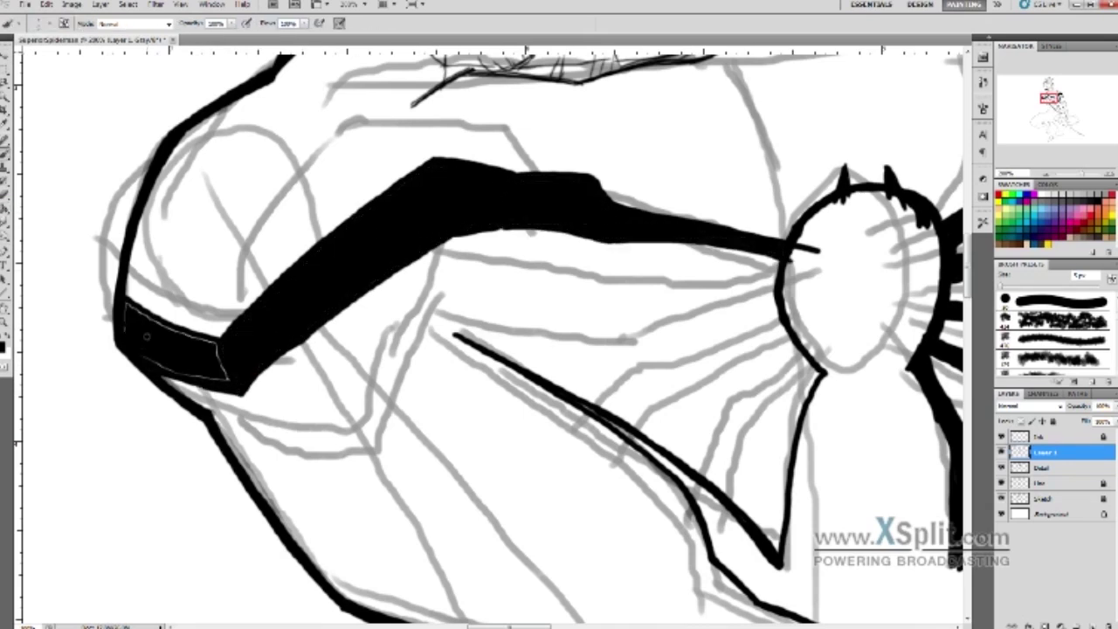
mouse_move(437, 181)
mouse_down()
mouse_move(407, 158)
mouse_move(598, 175)
mouse_up()
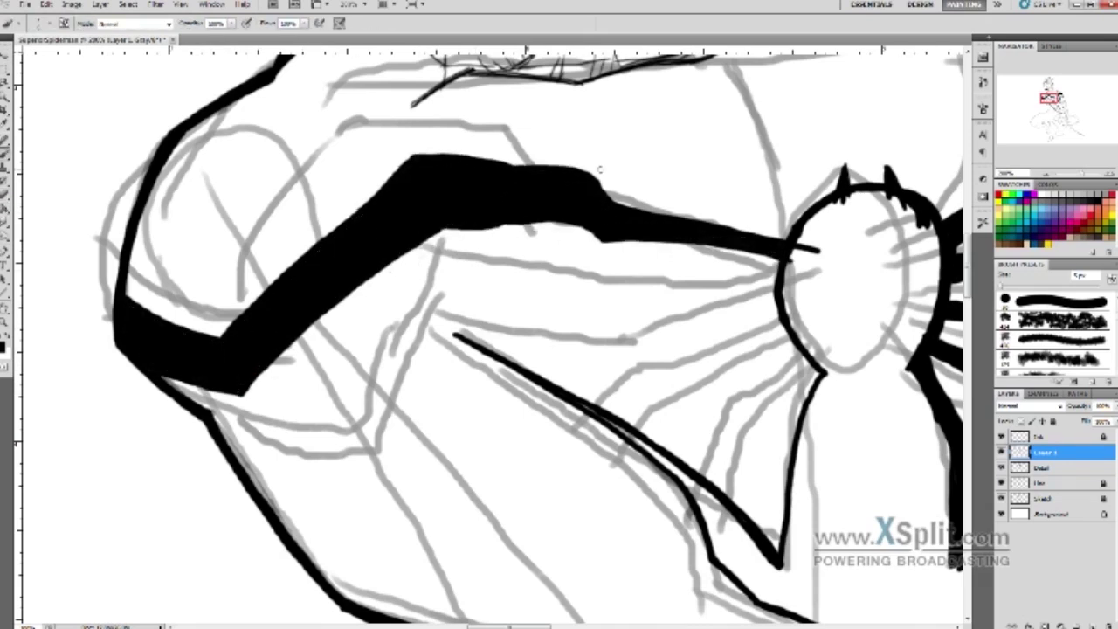
- Outline the three remaining left spider legs and fill them black
drag(505, 264, 777, 278)
click(583, 326)
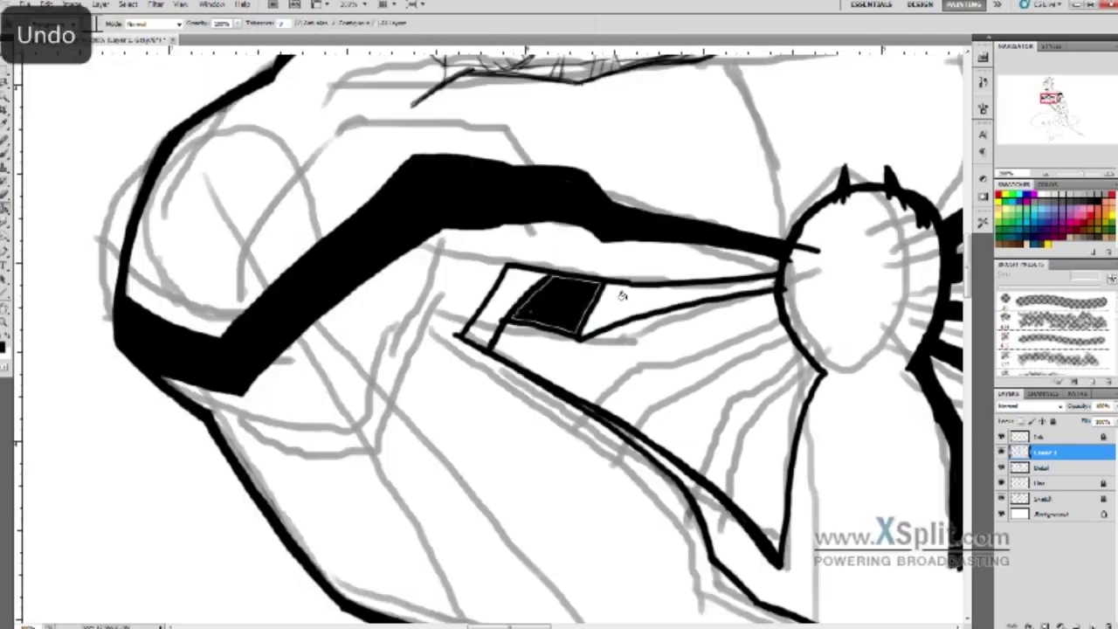
drag(786, 349, 424, 315)
mouse_move(419, 286)
mouse_down()
mouse_move(293, 314)
mouse_move(231, 367)
mouse_up()
mouse_move(262, 384)
mouse_down()
mouse_move(306, 336)
mouse_move(437, 307)
mouse_up()
drag(332, 437, 454, 325)
drag(467, 319, 375, 374)
click(359, 393)
click(315, 318)
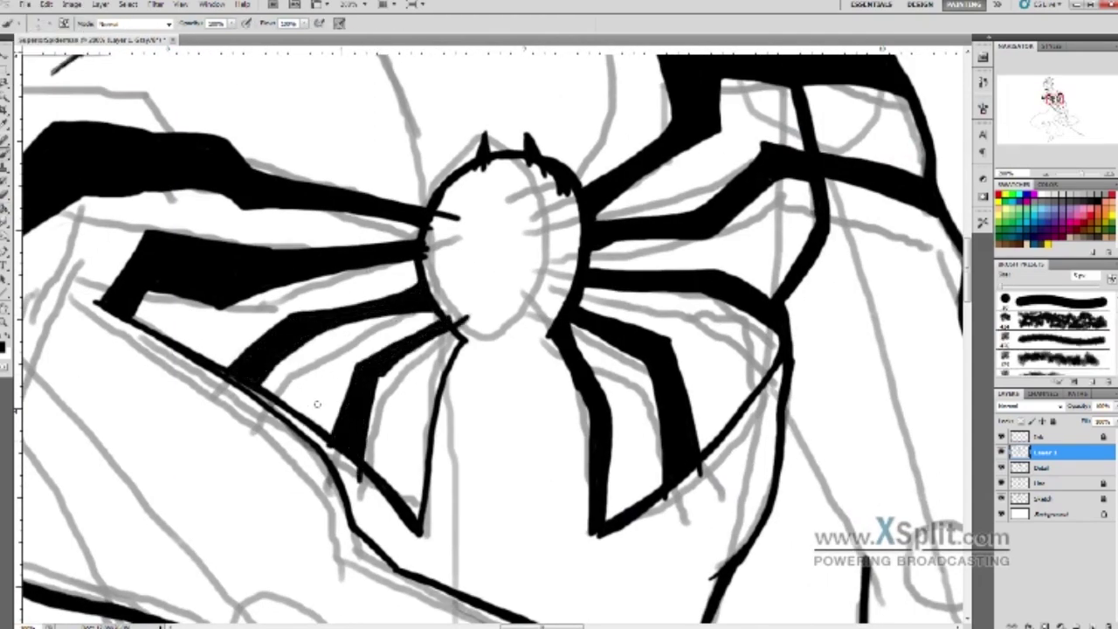
- Thicken the black along the lower left chest edge and fill the spider's oval body solid black
click(341, 445)
click(351, 489)
click(507, 249)
click(543, 172)
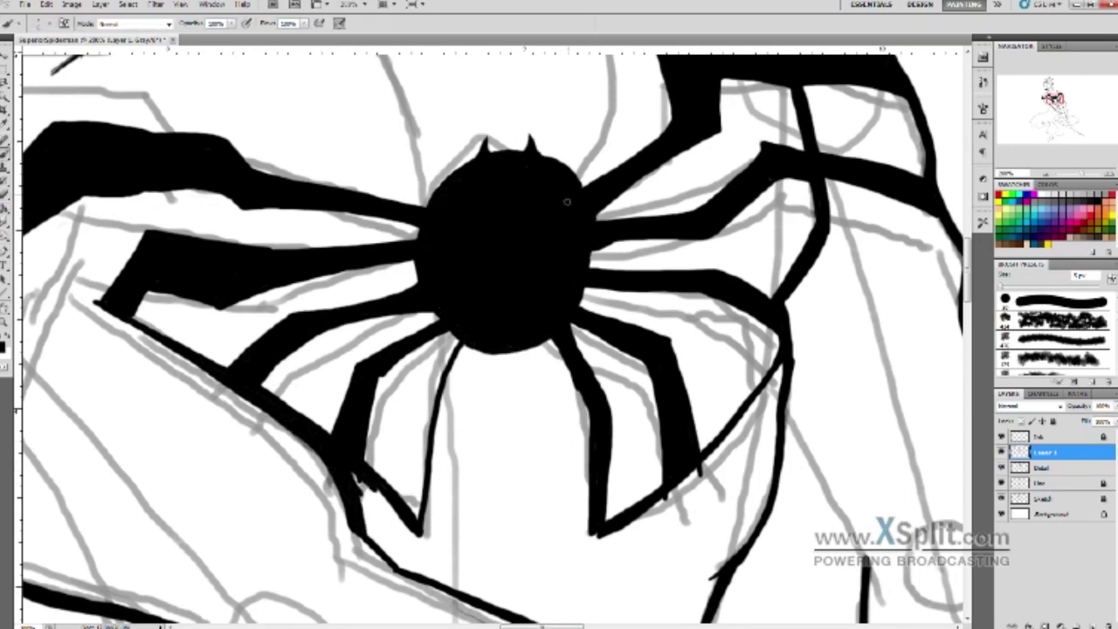
- Merge the emblem layer down into the Detail layer and hide the Sketch layer
key(ctrl+minus)
drag(524, 349, 393, 188)
click(101, 4)
click(113, 480)
key(ctrl+plus)
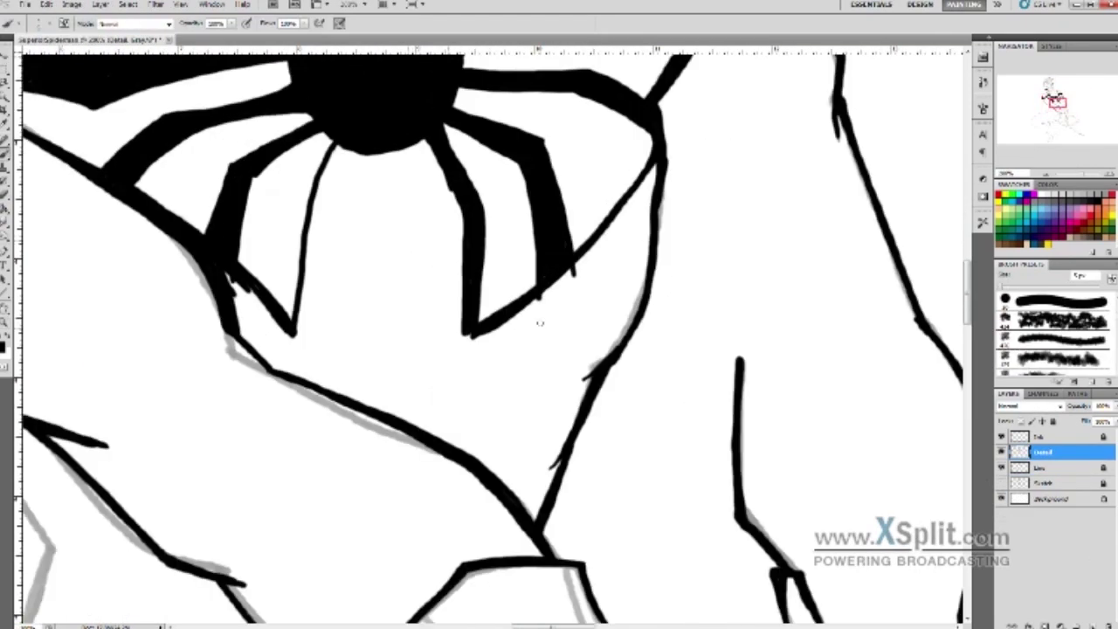
- Draw a jagged highlight edge along the right side of the torso and fill the abdomen area black up to it
drag(624, 266, 565, 347)
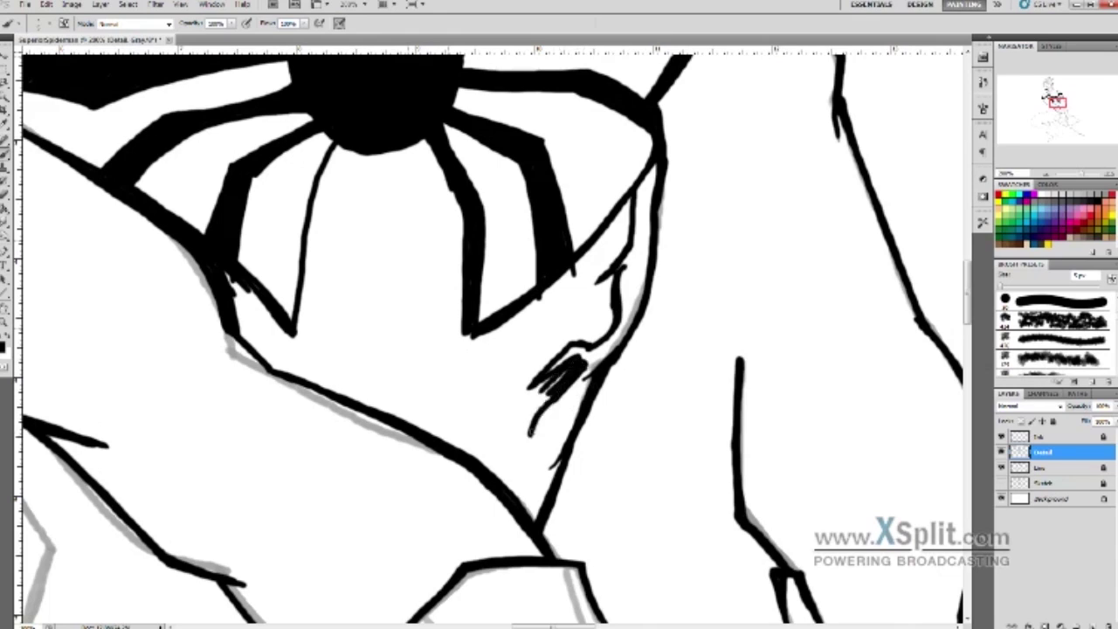
click(507, 375)
click(262, 306)
click(355, 151)
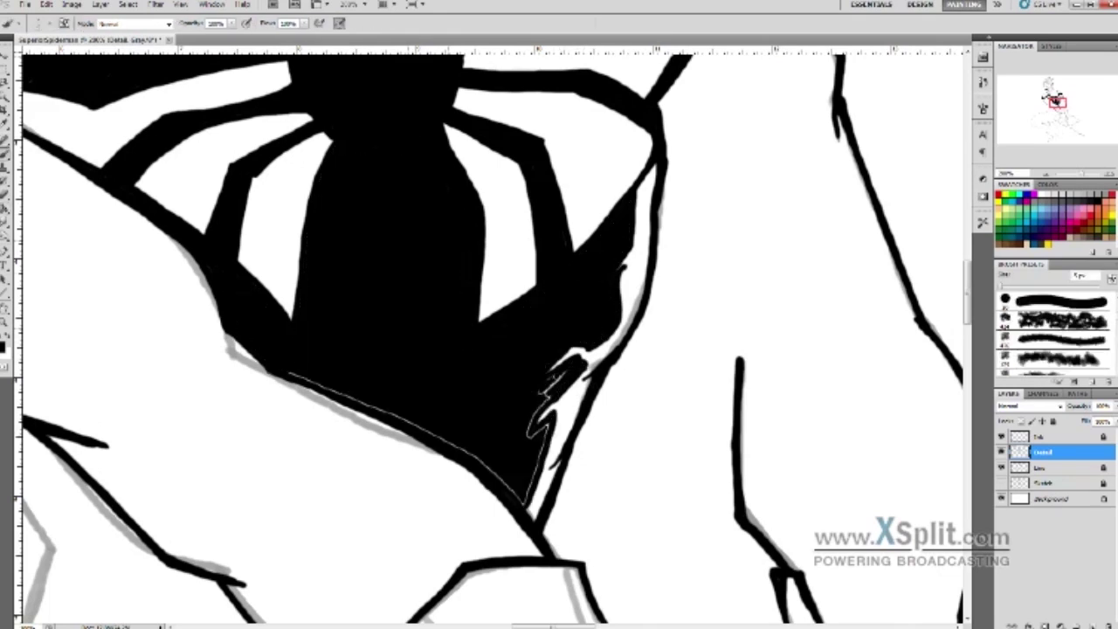
key(ctrl+plus)
mouse_move(646, 122)
mouse_down()
mouse_move(621, 271)
mouse_move(559, 365)
mouse_up()
key(ctrl+minus)
- Draw the last left leg as a tapered black band curving under the shoulder to the armpit
click(1033, 108)
drag(1033, 108, 1046, 99)
mouse_move(647, 210)
mouse_down()
mouse_move(599, 242)
mouse_move(524, 371)
mouse_up()
drag(384, 336, 529, 377)
mouse_move(601, 246)
mouse_down()
mouse_move(507, 374)
mouse_move(545, 359)
mouse_up()
key(e)
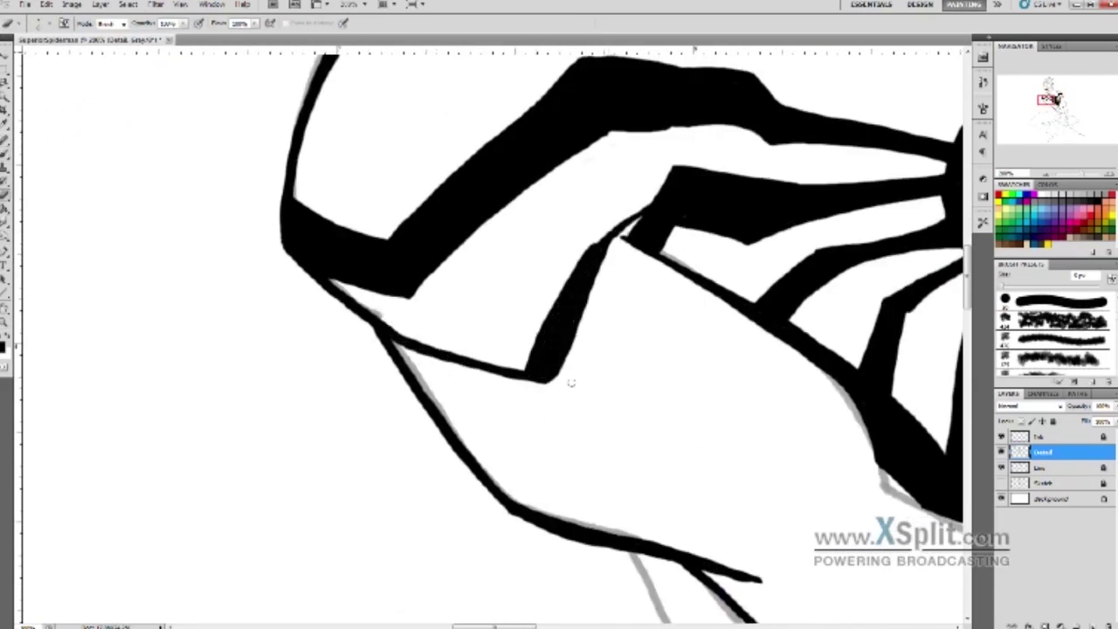
- Draw thin lengthwise web strands from the collarbone and shoulders down across the chest, undoing unwanted strokes
key(b)
key(ctrl+minus)
key(ctrl+z)
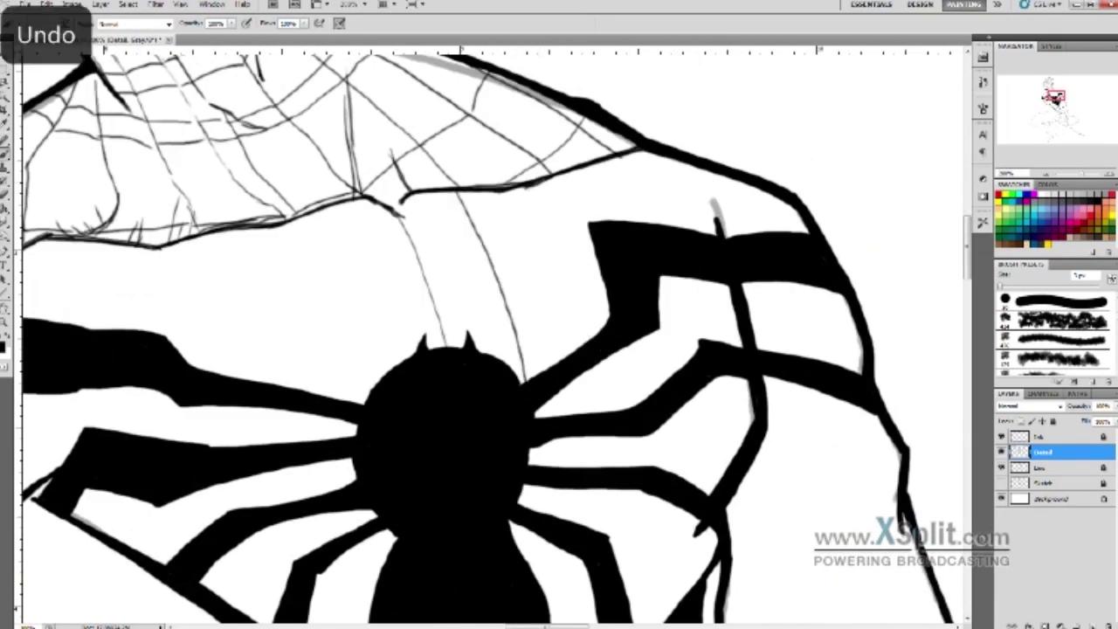
scroll(493, 337, left, 10)
key(ctrl+z)
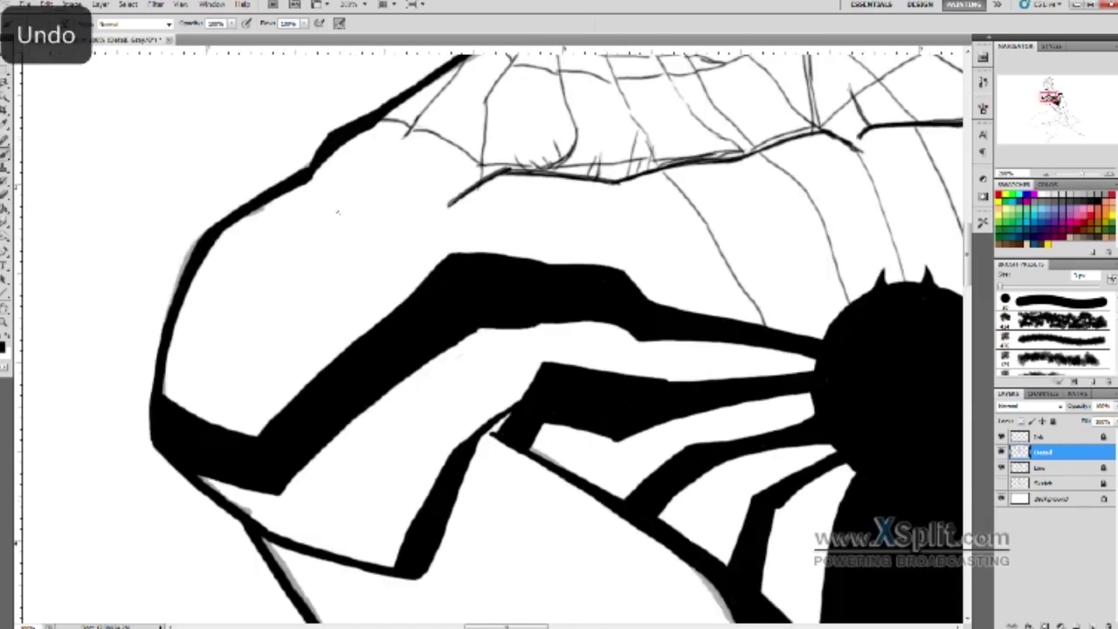
scroll(494, 337, down, 5)
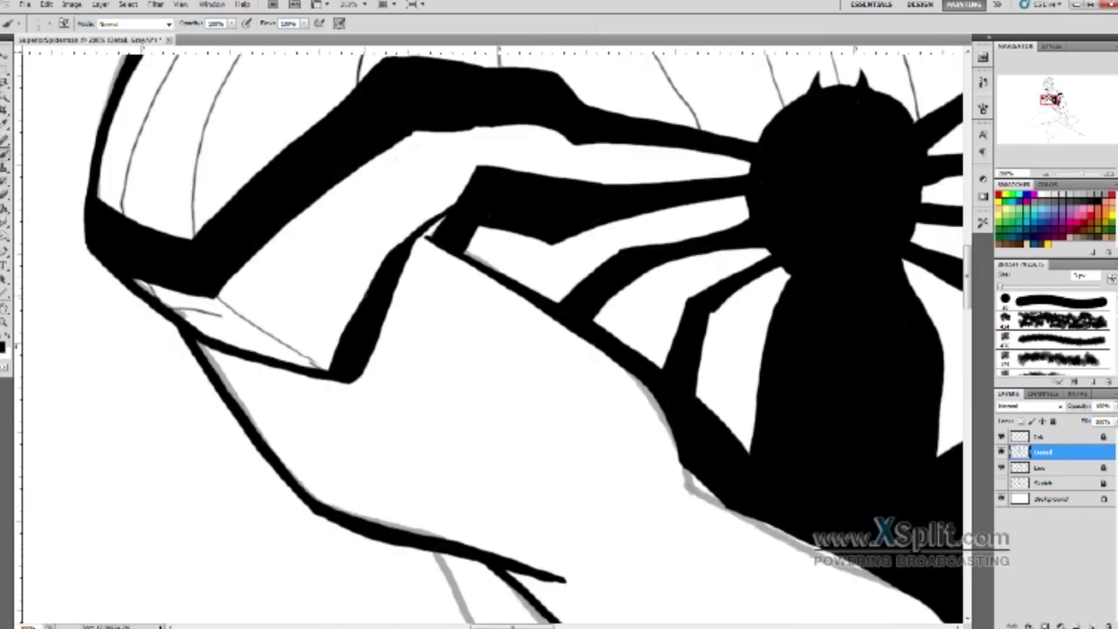
scroll(471, 151, up, 5)
scroll(472, 152, right, 8)
key(ctrl+z)
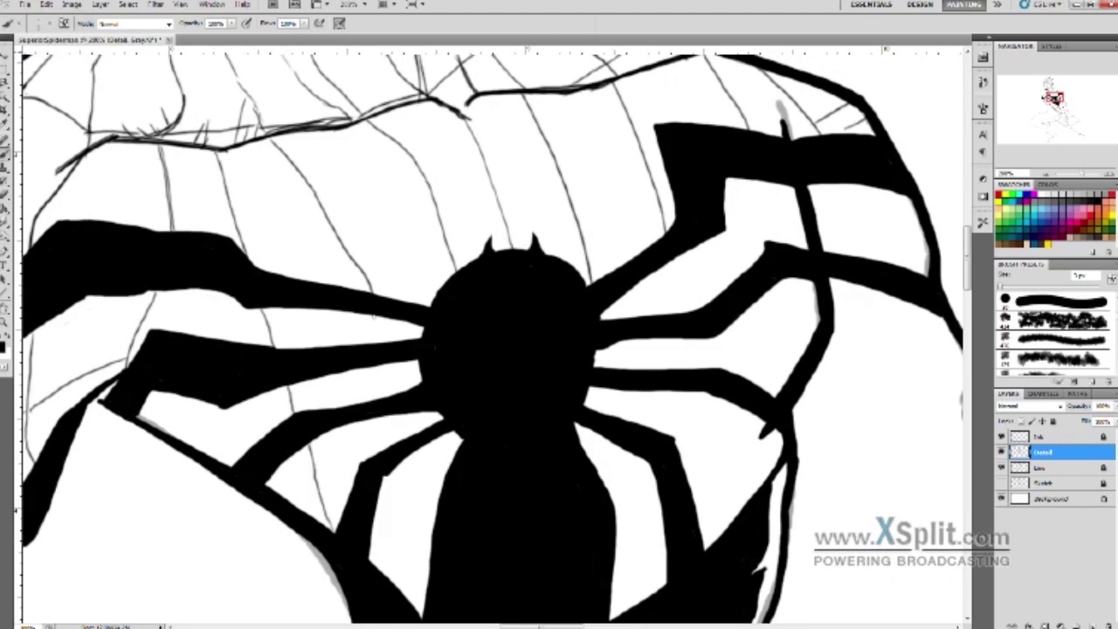
- Draw the first row of cross strands over the upper chest between the collarbone and the spider's upper legs
scroll(493, 337, left, 10)
scroll(494, 337, up, 2)
key(ctrl+z)
scroll(814, 156, right, 8)
scroll(814, 156, down, 1)
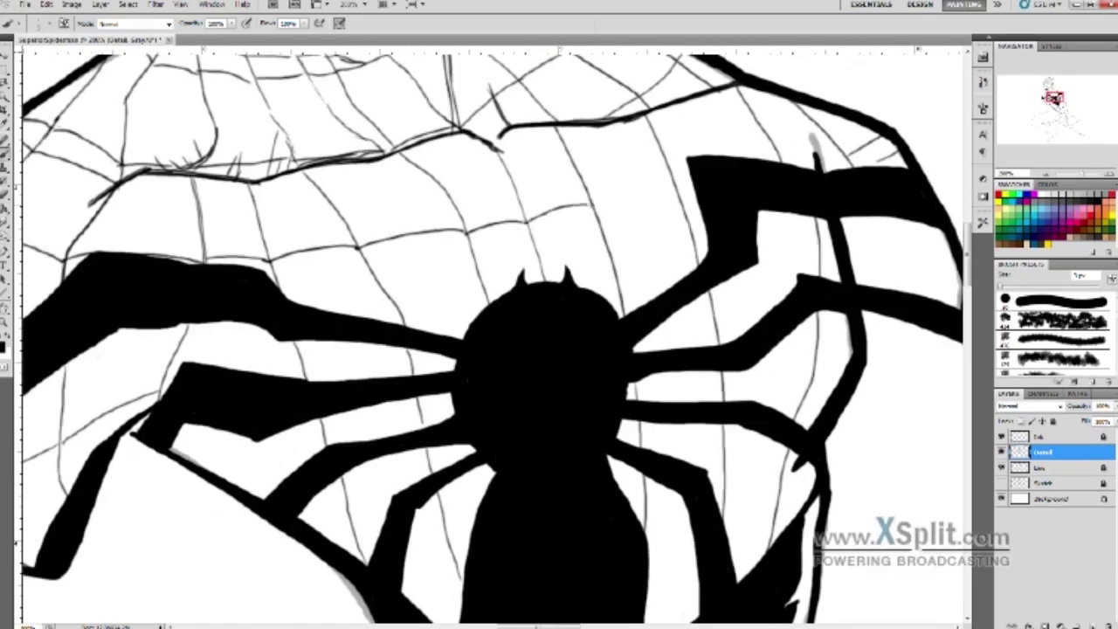
key(e)
key(b)
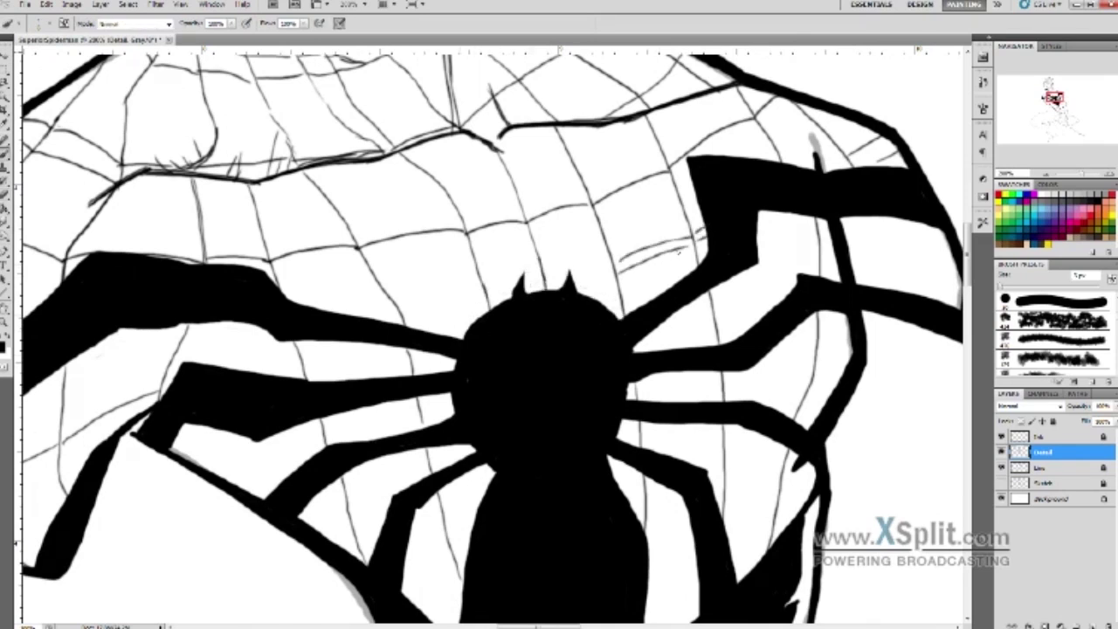
- Add curved cross strands over the left shoulder and between the spider's upper left legs
scroll(437, 288, left, 10)
scroll(436, 288, down, 2)
key(ctrl+z)
drag(531, 246, 817, 260)
key(ctrl+z)
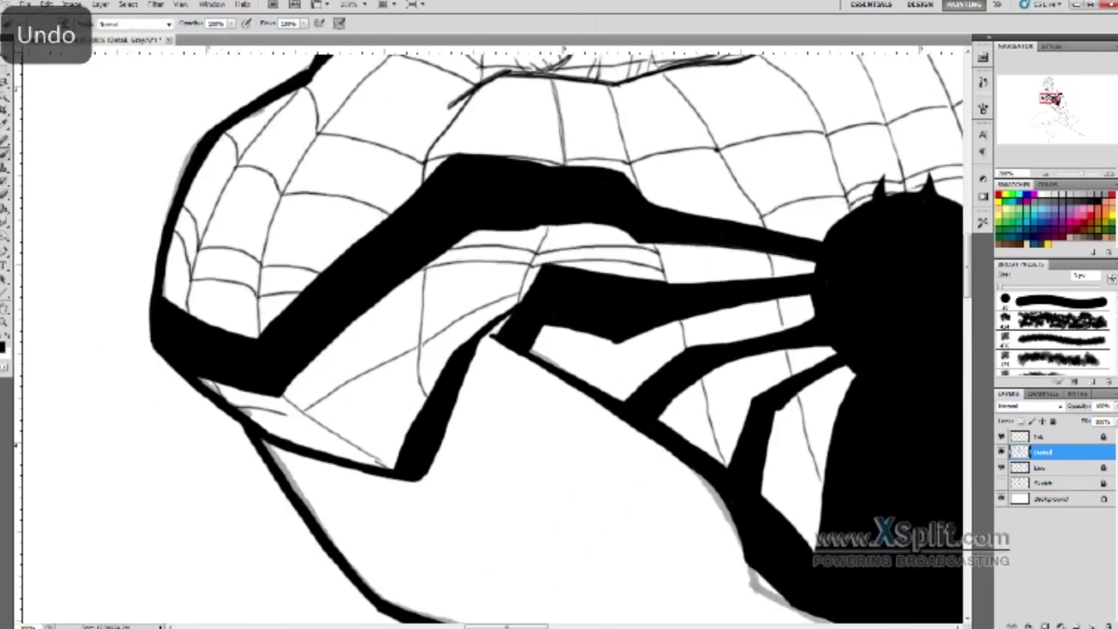
- Continue the cross strands around the top of the spider's body and over the right shoulder
drag(538, 264, 765, 217)
scroll(489, 332, right, 5)
scroll(489, 332, up, 3)
alt+scroll(489, 332, down, 3)
alt+scroll(489, 331, up, 3)
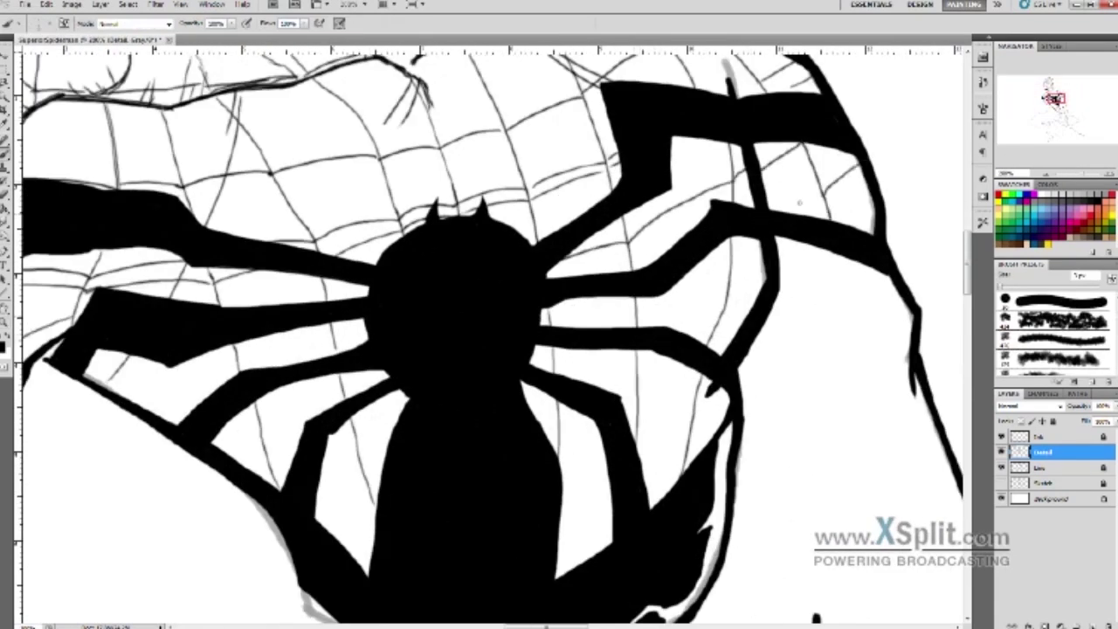
- Draw cross strands in the gaps between the spider's lower legs on both sides of the abdomen
drag(552, 384, 643, 367)
key(ctrl+z)
drag(103, 390, 137, 357)
drag(232, 435, 384, 503)
drag(269, 391, 411, 372)
drag(107, 398, 224, 379)
drag(559, 389, 699, 368)
drag(635, 447, 727, 409)
alt+scroll(567, 302, down, 3)
alt+scroll(567, 302, up, 4)
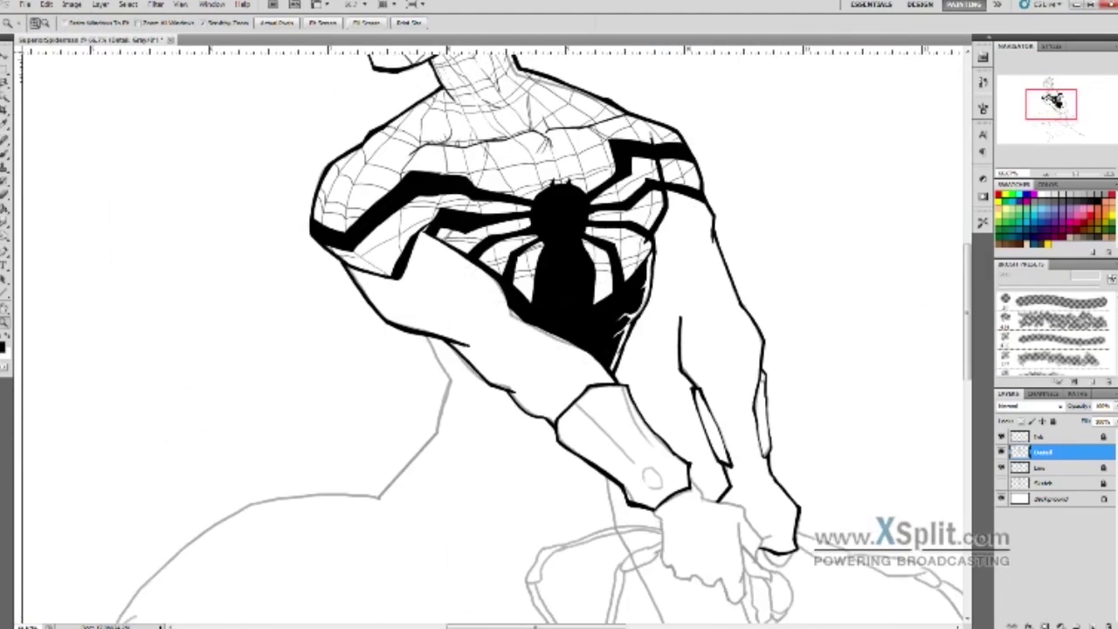
- Add a thin highlight sliver in the black abdomen and short parallel lines at the left armpit and shoulder edge
alt+scroll(566, 302, up, 2)
drag(555, 278, 555, 330)
alt+scroll(566, 303, down, 2)
alt+scroll(248, 240, up, 2)
drag(463, 112, 426, 192)
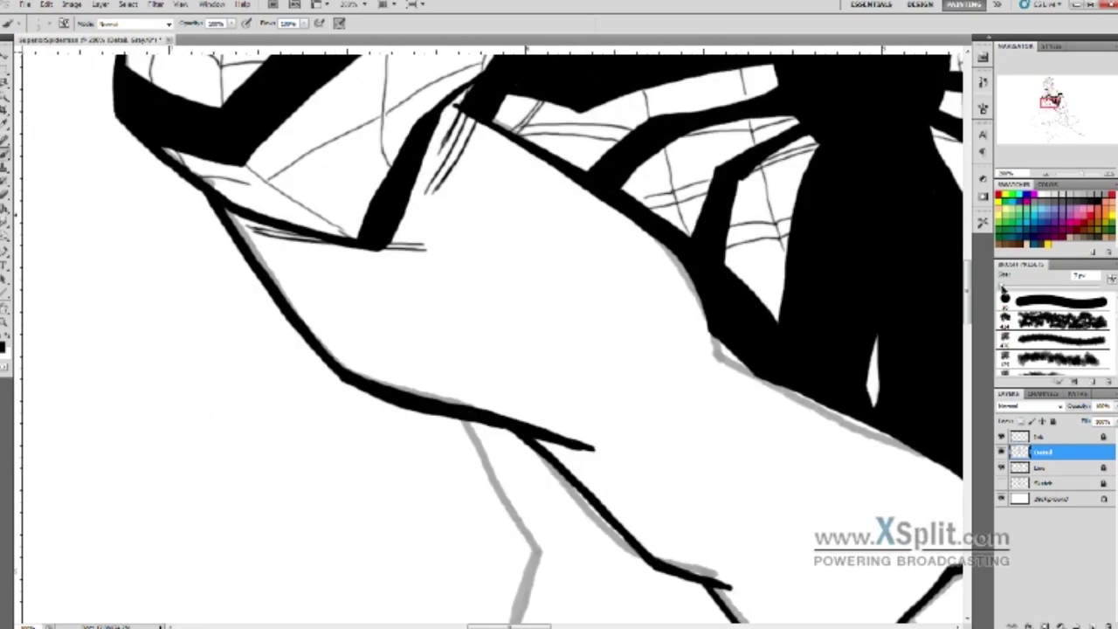
- Outline and fill three angular black shadow shapes on the left upper arm below the shoulder
drag(568, 289, 436, 321)
mouse_move(188, 296)
mouse_down()
mouse_move(223, 391)
mouse_move(336, 336)
mouse_up()
drag(336, 337, 436, 456)
drag(222, 391, 375, 421)
key(ctrl+z)
mouse_move(360, 347)
mouse_down()
mouse_move(441, 447)
mouse_move(506, 480)
mouse_move(546, 463)
mouse_up()
key(ctrl+z)
drag(362, 349, 559, 456)
mouse_move(319, 183)
mouse_down()
mouse_move(371, 334)
mouse_move(530, 362)
mouse_up()
drag(372, 334, 531, 363)
click(450, 298)
key(ctrl+d)
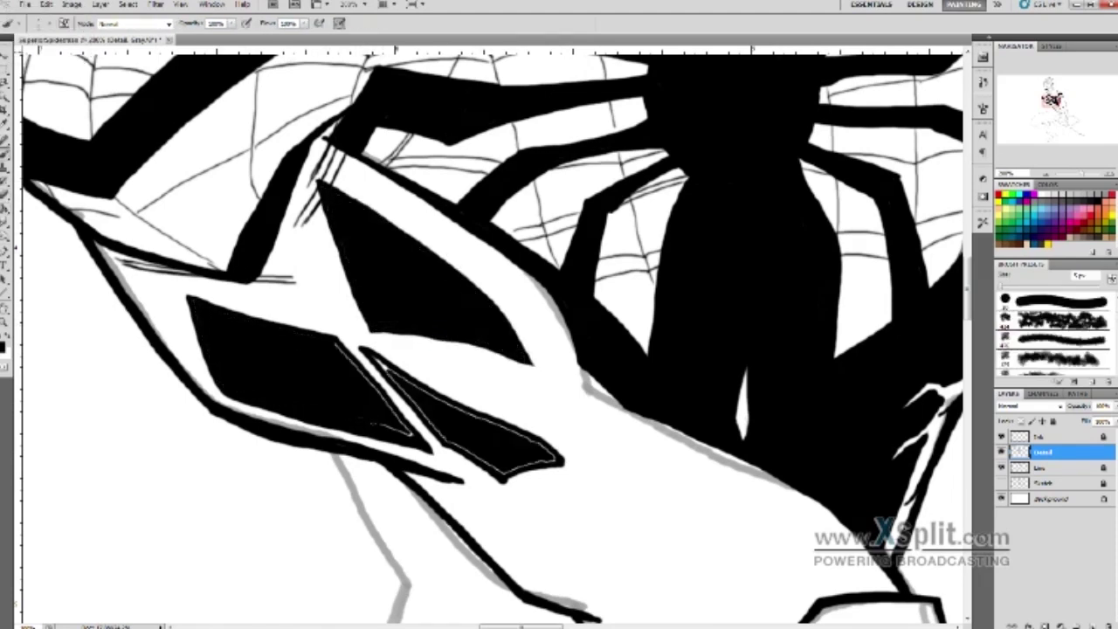
- Draw a jagged black shadow along the underside of the left arm down to the glove cuff and fill it
mouse_move(447, 481)
mouse_down()
mouse_move(252, 481)
mouse_move(289, 349)
mouse_up()
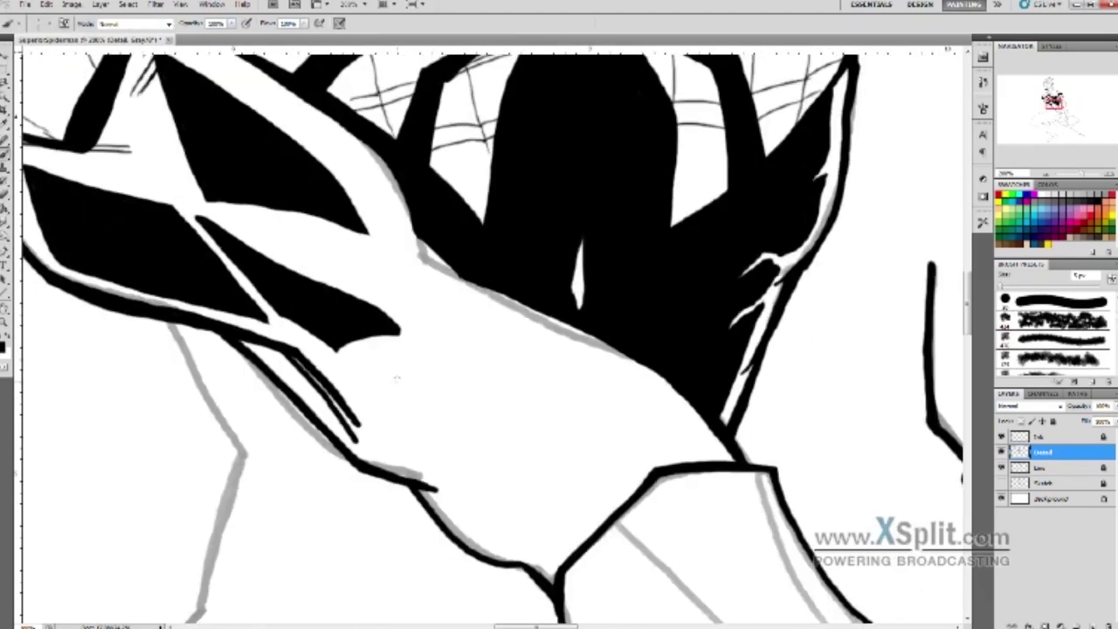
mouse_move(294, 349)
mouse_down()
mouse_move(454, 471)
mouse_move(578, 436)
mouse_move(559, 550)
mouse_move(350, 415)
mouse_up()
key(alt+BackSpace)
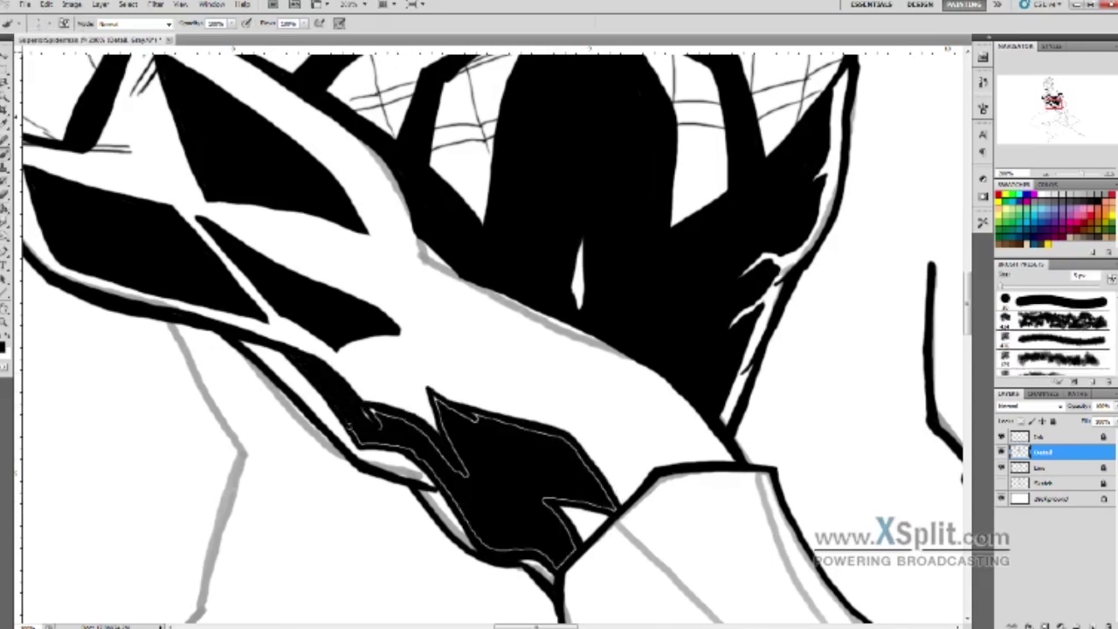
- Hatch the outer edge of the left arm's outermost shadow and the inner edge of its uppermost shadow
drag(559, 332, 507, 297)
drag(105, 243, 129, 240)
drag(114, 281, 140, 264)
drag(131, 320, 155, 303)
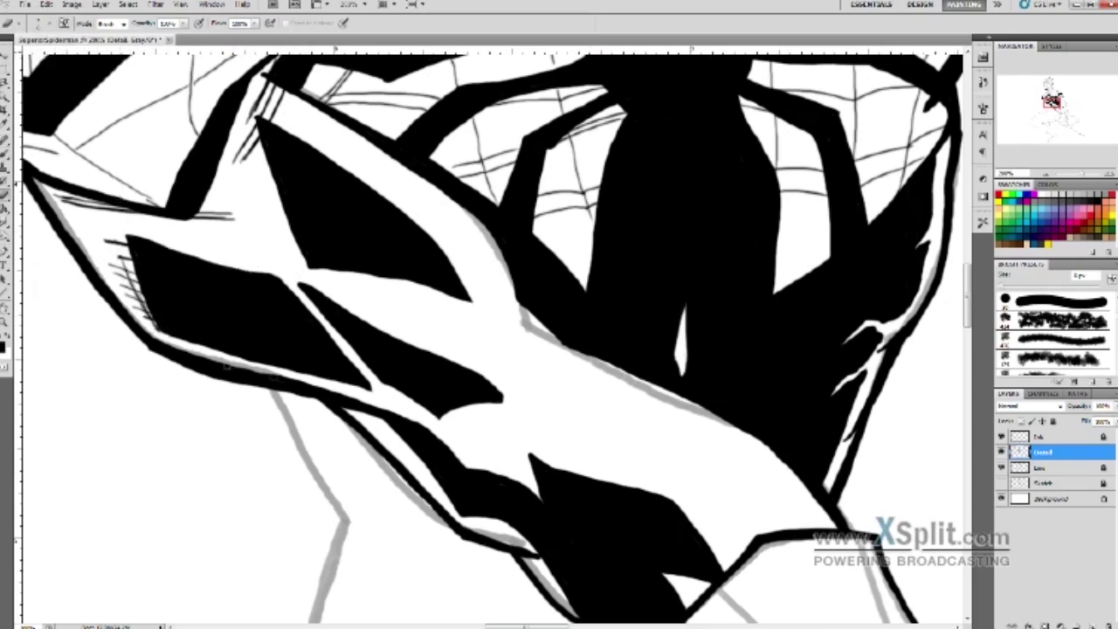
drag(437, 249, 452, 223)
drag(452, 260, 472, 229)
drag(468, 273, 491, 234)
drag(442, 262, 465, 230)
key(ctrl+z)
drag(455, 291, 485, 241)
drag(466, 313, 493, 265)
key(ctrl+z)
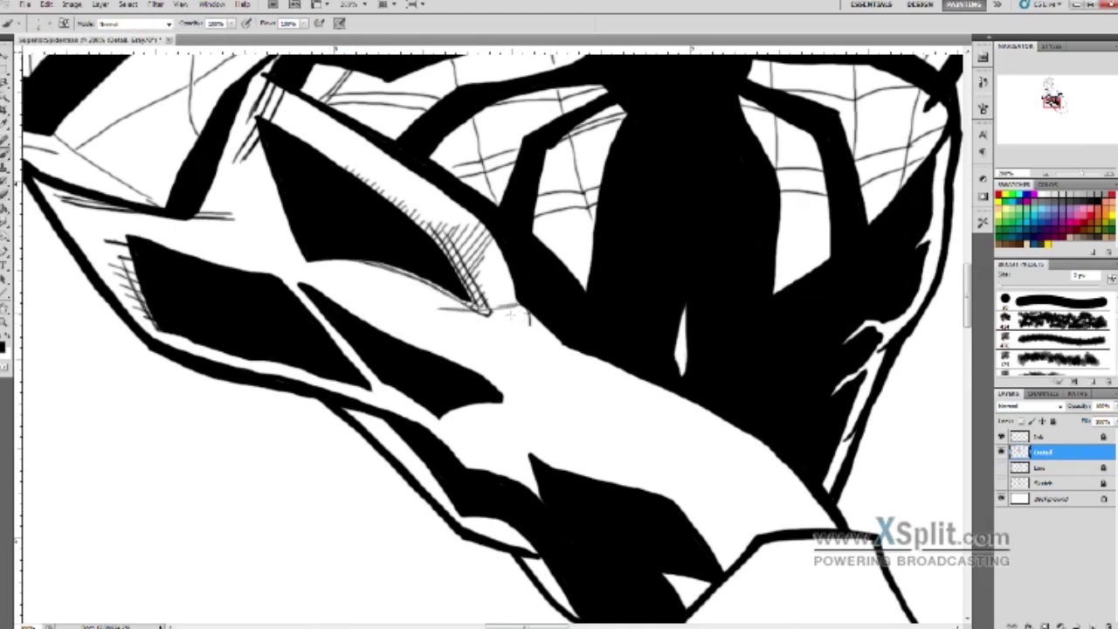
- Draw thin crease lines across the left arm between the upper shadow shapes and the elbow
drag(398, 328, 529, 310)
drag(414, 342, 504, 323)
drag(411, 410, 505, 395)
key(ctrl+z)
drag(437, 397, 611, 390)
mouse_move(438, 414)
mouse_down()
mouse_move(532, 402)
mouse_move(537, 452)
mouse_up()
- Add short hatch strokes along the upper edges of the jagged black shadow above the left glove cuff
key(ctrl+plus)
drag(502, 376, 524, 441)
drag(491, 382, 510, 436)
drag(478, 393, 494, 433)
drag(467, 402, 476, 428)
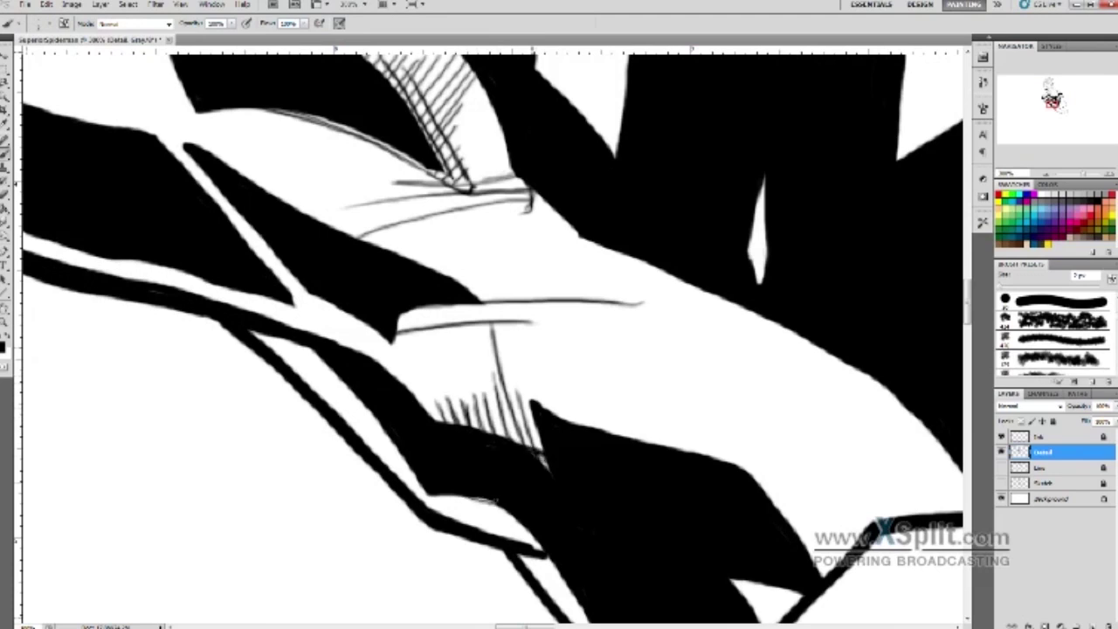
drag(639, 406, 651, 444)
key(ctrl+z)
mouse_move(699, 422)
mouse_down()
mouse_move(503, 274)
mouse_move(595, 382)
mouse_up()
drag(522, 268, 529, 312)
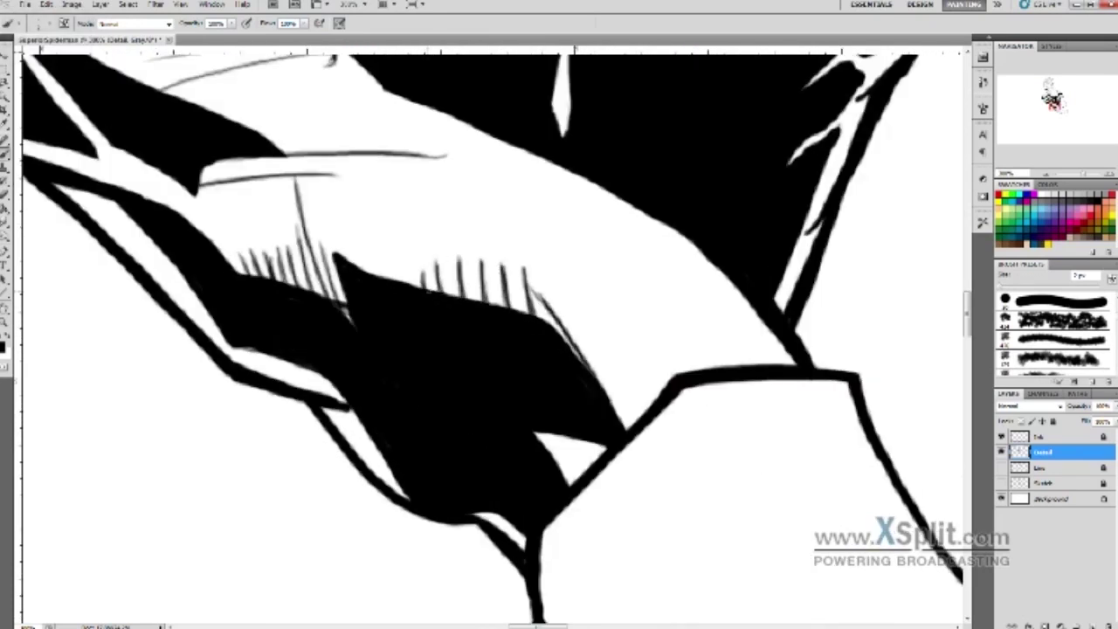
- Draw a double line down the left forearm to an oval at the wrist, with short shading strokes on the glove
key(ctrl+minus)
key(ctrl+minus)
key(ctrl+minus)
scroll(489, 332, down, 3)
key(ctrl+plus)
key(ctrl+plus)
key(ctrl+plus)
mouse_move(346, 216)
mouse_down()
mouse_move(499, 375)
mouse_move(490, 367)
mouse_up()
drag(353, 332, 359, 384)
drag(489, 175, 541, 297)
drag(546, 301, 589, 353)
drag(376, 371, 379, 397)
drag(630, 376, 655, 445)
key(ctrl+z)
drag(502, 377, 599, 468)
- Outline and fill a pointed black shadow on the inner side of the right arm below the armpit
scroll(489, 332, up, 5)
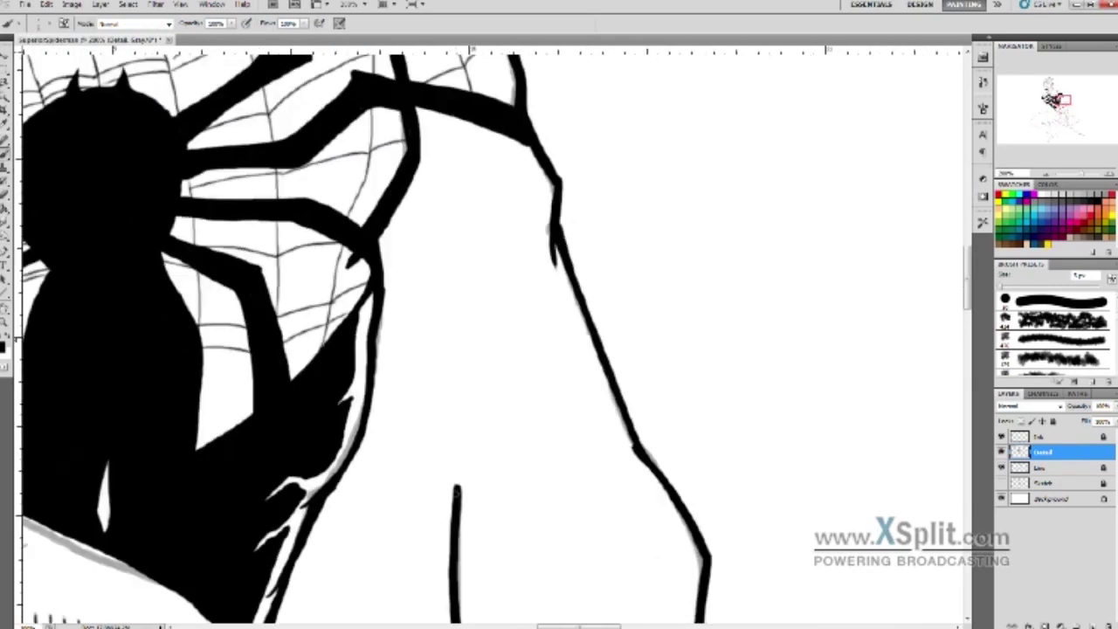
drag(375, 407, 456, 529)
key(ctrl+z)
scroll(489, 332, right, 3)
drag(280, 366, 345, 489)
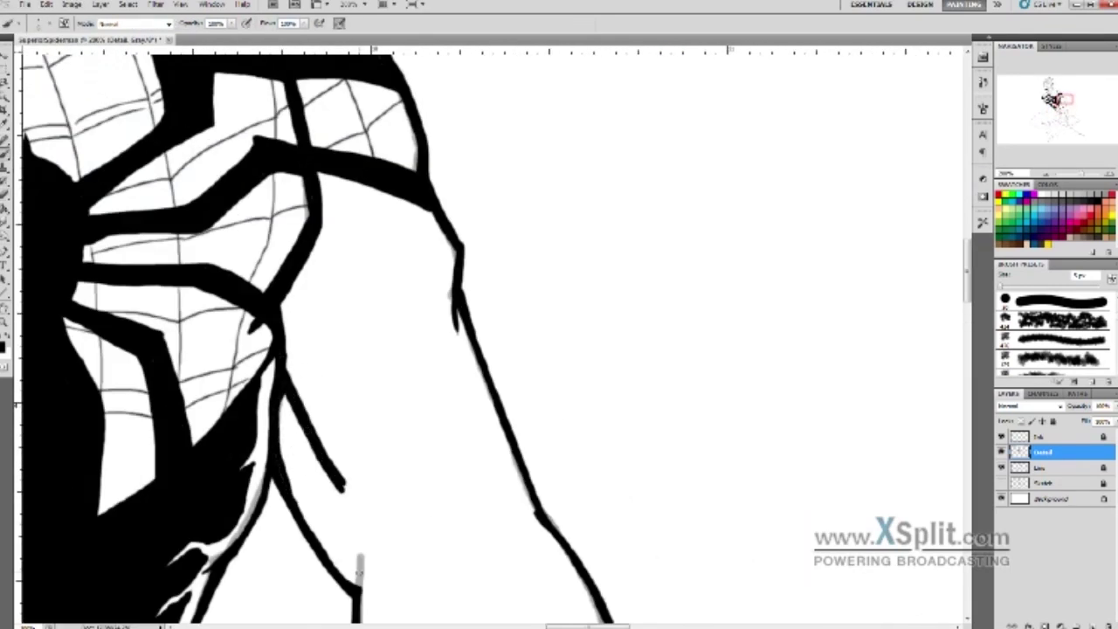
drag(359, 566, 278, 441)
drag(276, 428, 345, 505)
drag(390, 444, 368, 520)
scroll(375, 485, down, 5)
drag(497, 441, 461, 516)
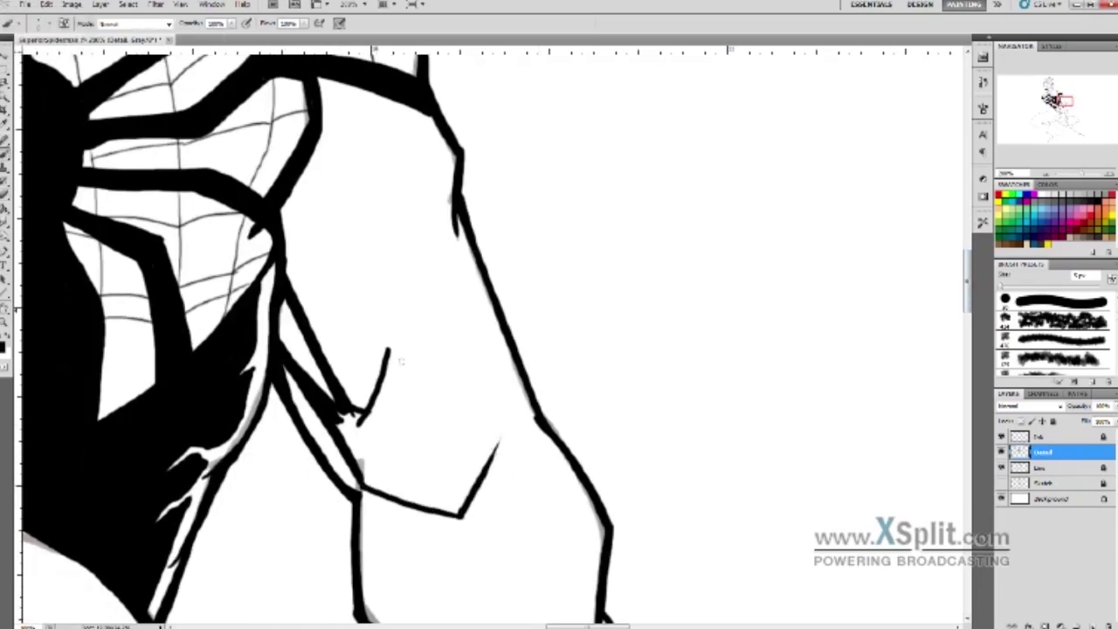
drag(388, 348, 468, 463)
drag(367, 410, 454, 507)
- Add small black shadow wedges at the right arm's outer edge and beneath the spider leg at the armpit
drag(430, 147, 452, 214)
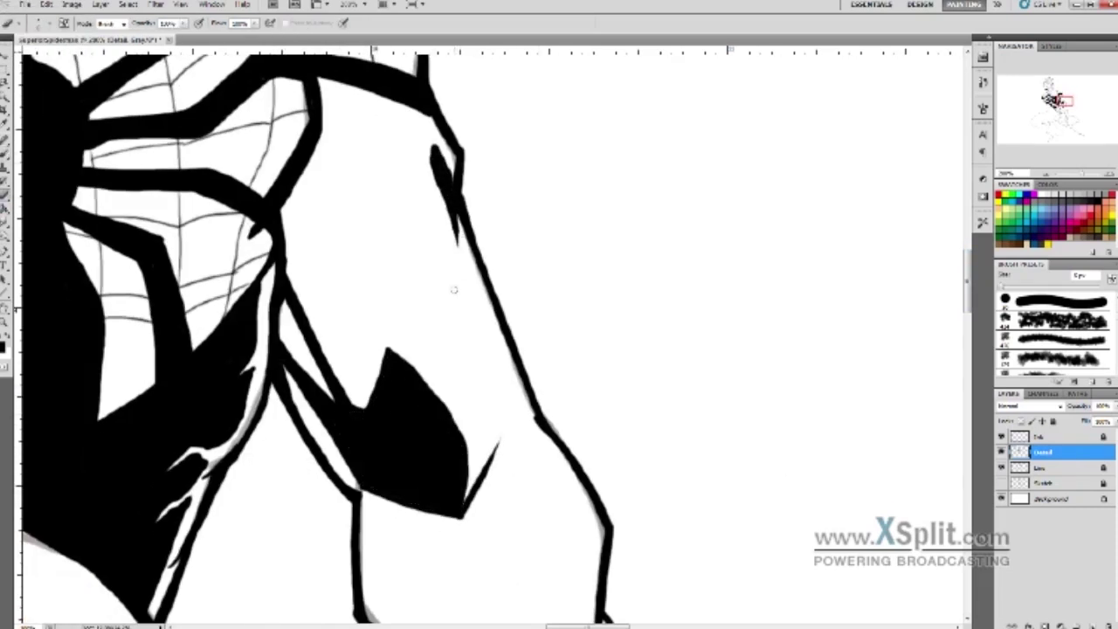
scroll(488, 332, up, 5)
key(ctrl+z)
mouse_move(319, 213)
mouse_down()
mouse_move(360, 269)
mouse_move(368, 252)
mouse_up()
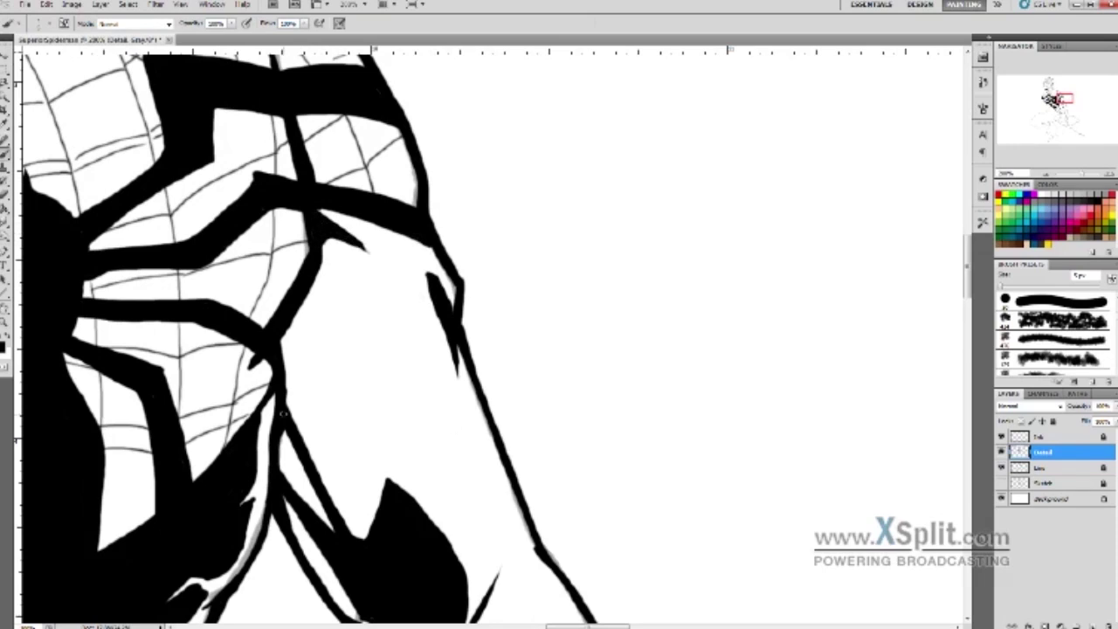
- Ink a thick black shadow along the back of the right hand and a pointed shape at its wrist
scroll(453, 428, down, 10)
scroll(489, 349, down, 10)
drag(452, 133, 650, 613)
scroll(489, 340, down, 4)
drag(683, 491, 741, 532)
drag(489, 437, 390, 275)
drag(646, 378, 653, 441)
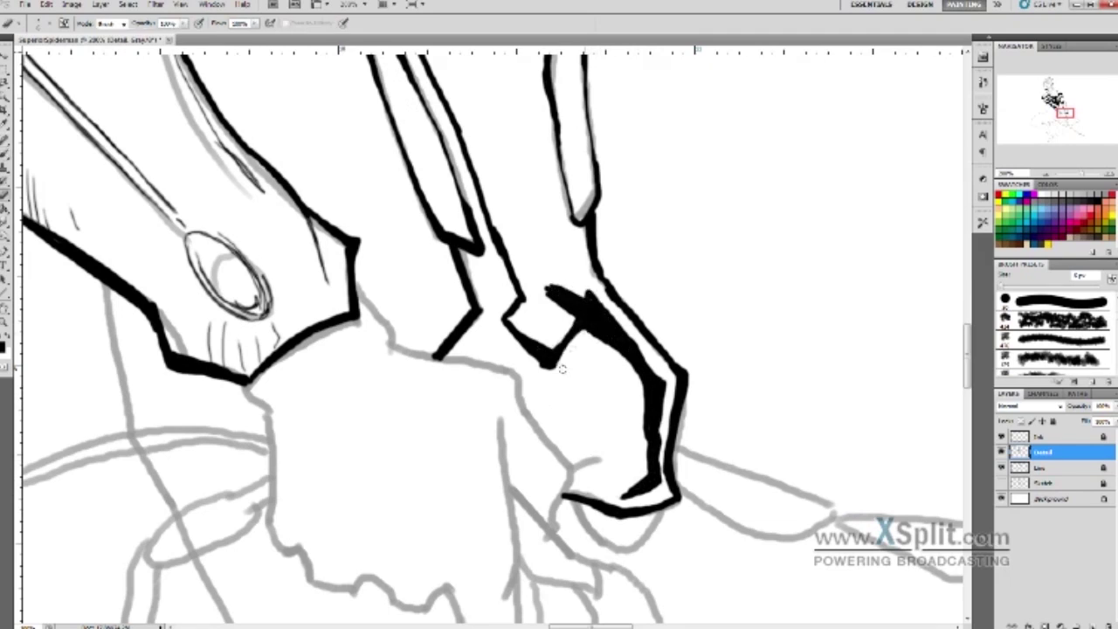
- Fill a long black stripe down the right forearm, joining it to the pointed shape at the wrist
scroll(541, 353, up, 12)
mouse_move(358, 205)
mouse_down()
mouse_move(437, 262)
mouse_move(361, 284)
mouse_move(432, 393)
mouse_up()
scroll(488, 372, down, 7)
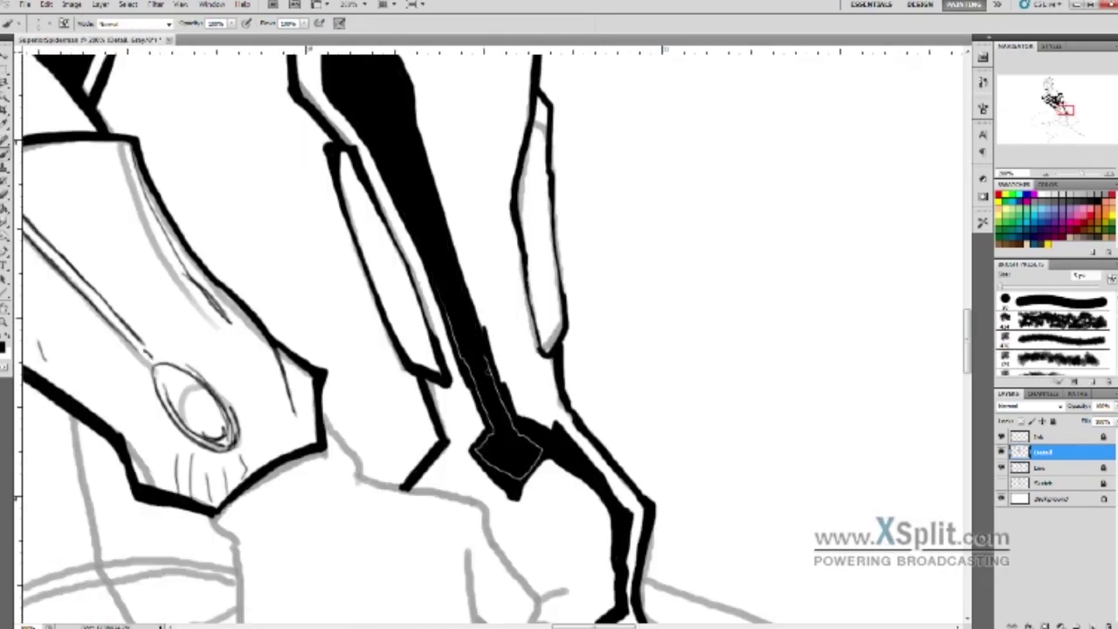
scroll(489, 350, up, 8)
mouse_move(515, 392)
mouse_down()
mouse_move(479, 297)
mouse_move(524, 367)
mouse_move(489, 245)
mouse_up()
- Add feathered shading strokes down the right arm and a small black shadow near the wrist
key(ctrl+0)
scroll(489, 331, up, 5)
mouse_move(428, 131)
mouse_down()
mouse_move(441, 175)
mouse_move(471, 192)
mouse_up()
key(ctrl+z)
scroll(472, 375, up, 1)
drag(445, 332, 475, 406)
key(ctrl+z)
key(ctrl+z)
drag(436, 353, 511, 480)
scroll(472, 419, down, 8)
mouse_move(375, 314)
mouse_down()
mouse_move(441, 349)
mouse_move(415, 385)
mouse_up()
key(ctrl+z)
drag(493, 275, 505, 493)
drag(481, 306, 502, 459)
key(ctrl+z)
- Ink the left hand's outline over the sketch, from the wrist around the fingertips and along the thumb side
scroll(489, 349, down, 6)
scroll(489, 349, down, 3)
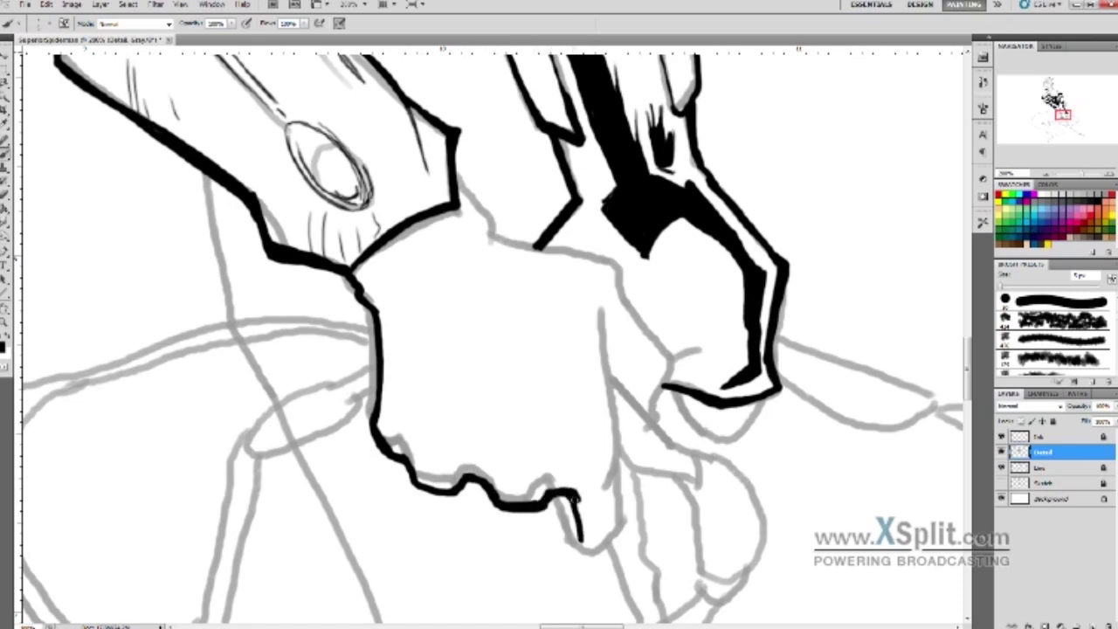
drag(580, 537, 631, 566)
mouse_move(456, 168)
mouse_down()
mouse_move(497, 215)
mouse_move(636, 305)
mouse_move(653, 421)
mouse_up()
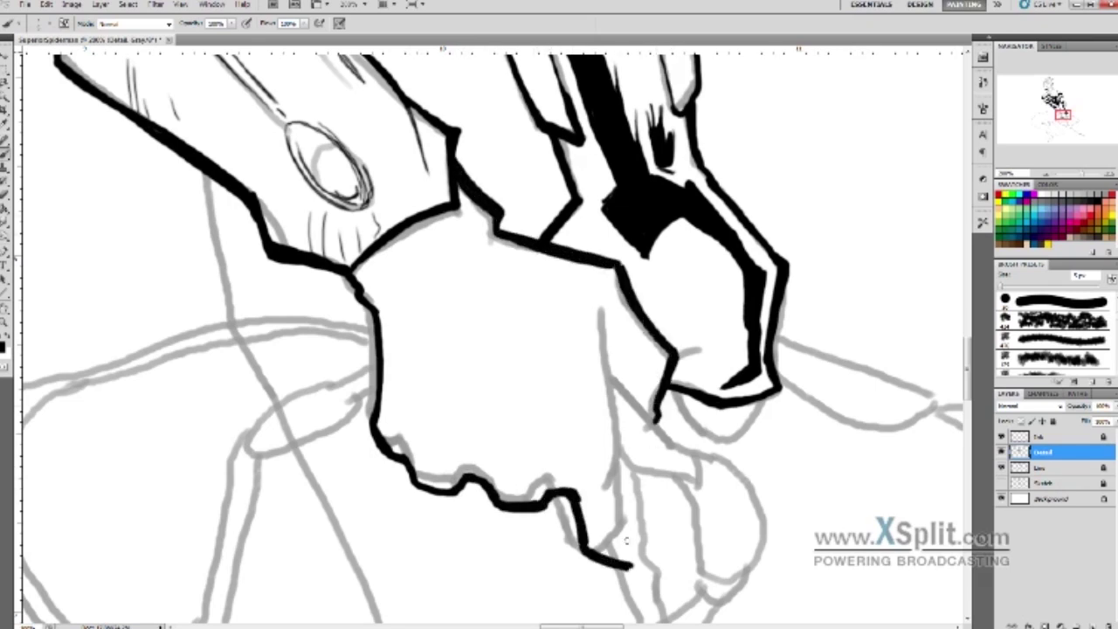
key(ctrl+z)
drag(620, 380, 651, 419)
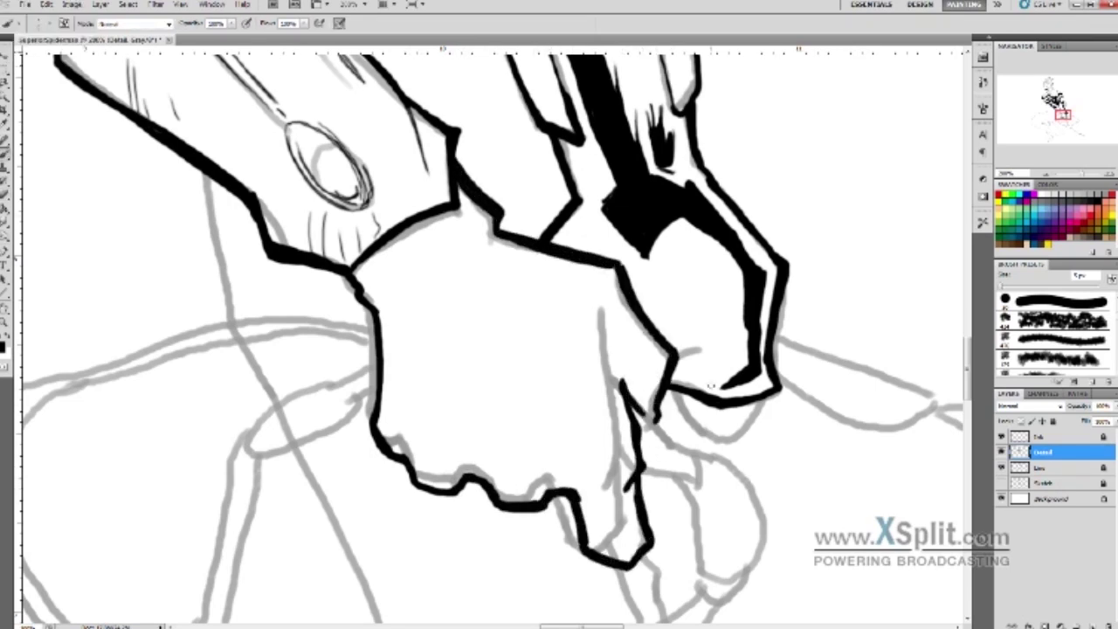
- Draw the shadow contours along the left hand's fingers, from the wrist edge across to the index finger
drag(361, 276, 385, 422)
drag(386, 295, 395, 426)
mouse_move(415, 346)
mouse_down()
mouse_move(400, 463)
mouse_move(447, 480)
mouse_up()
drag(463, 323, 461, 403)
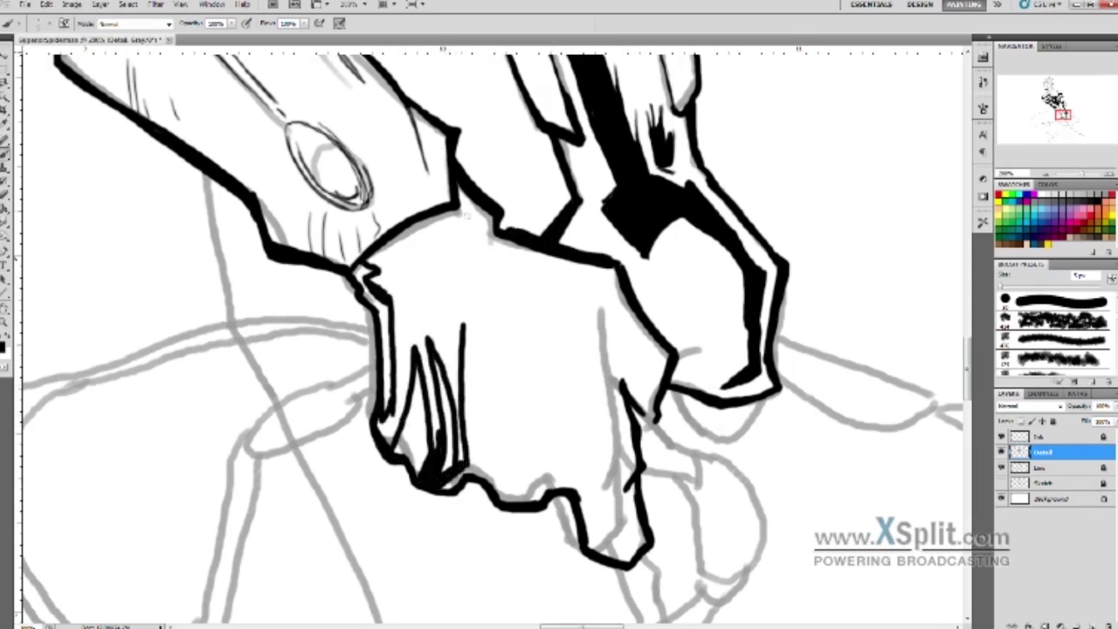
drag(510, 296, 616, 489)
drag(531, 343, 612, 454)
drag(572, 420, 596, 467)
drag(605, 456, 611, 497)
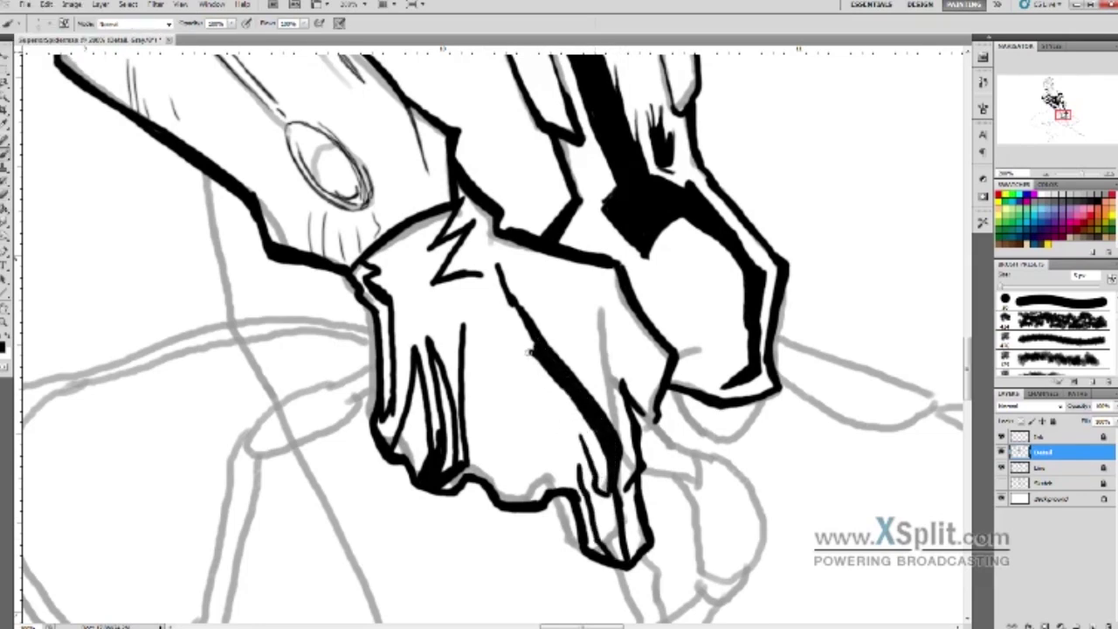
- Complete the finger shadows, fill the back of the left hand black and add a black wedge beside the thumb
drag(481, 259, 501, 289)
drag(490, 331, 547, 502)
key(ctrl+z)
drag(462, 323, 522, 502)
drag(489, 318, 502, 397)
drag(489, 341, 528, 480)
click(411, 288)
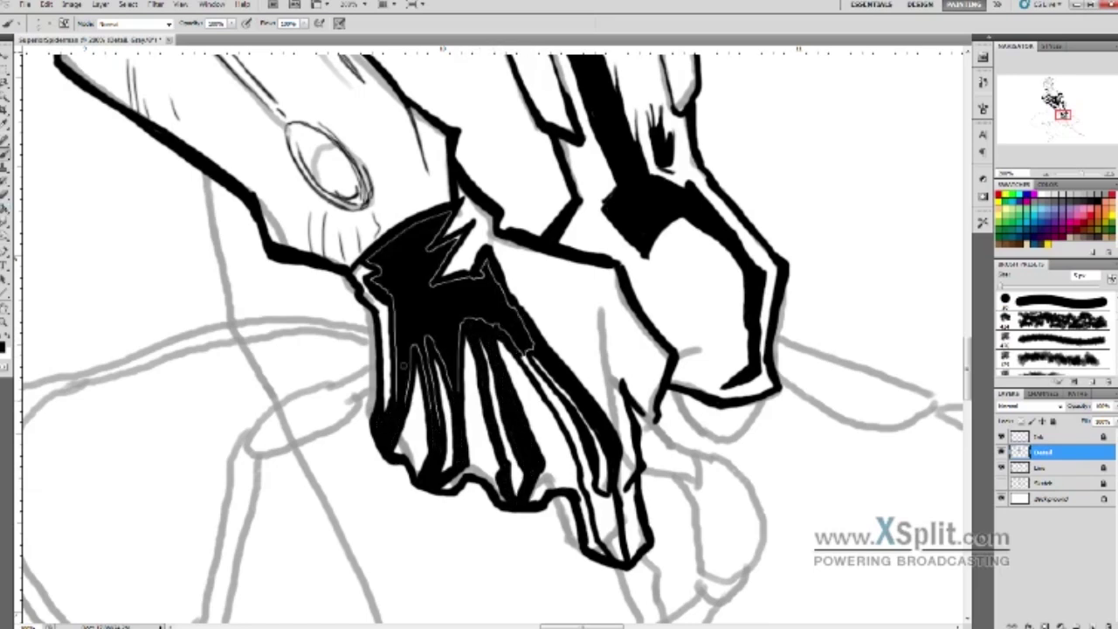
drag(563, 409, 599, 505)
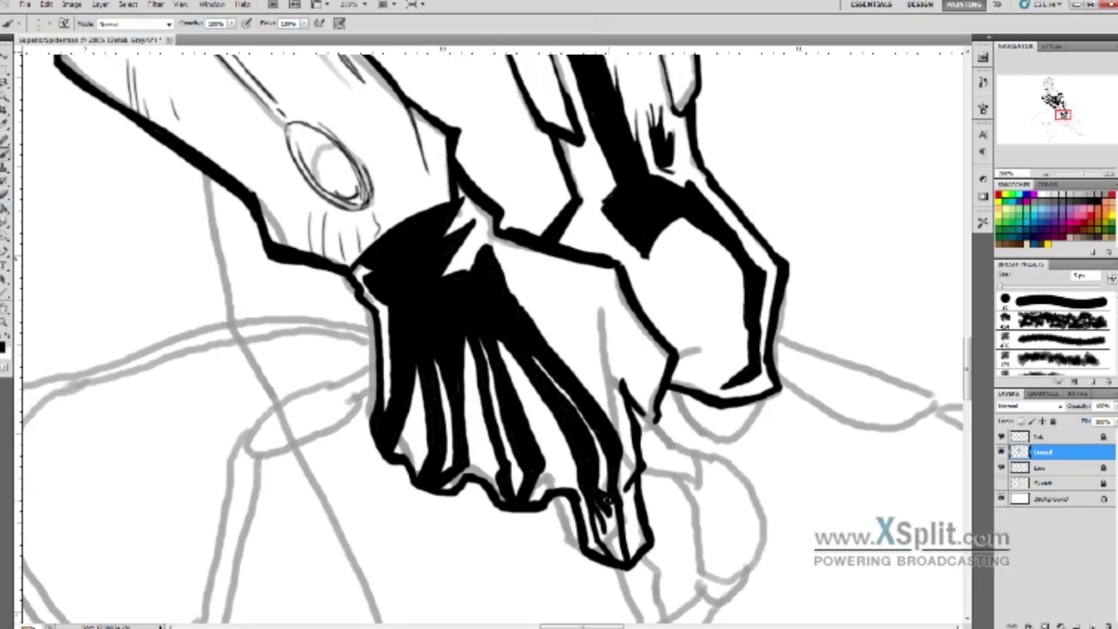
key(e)
key(b)
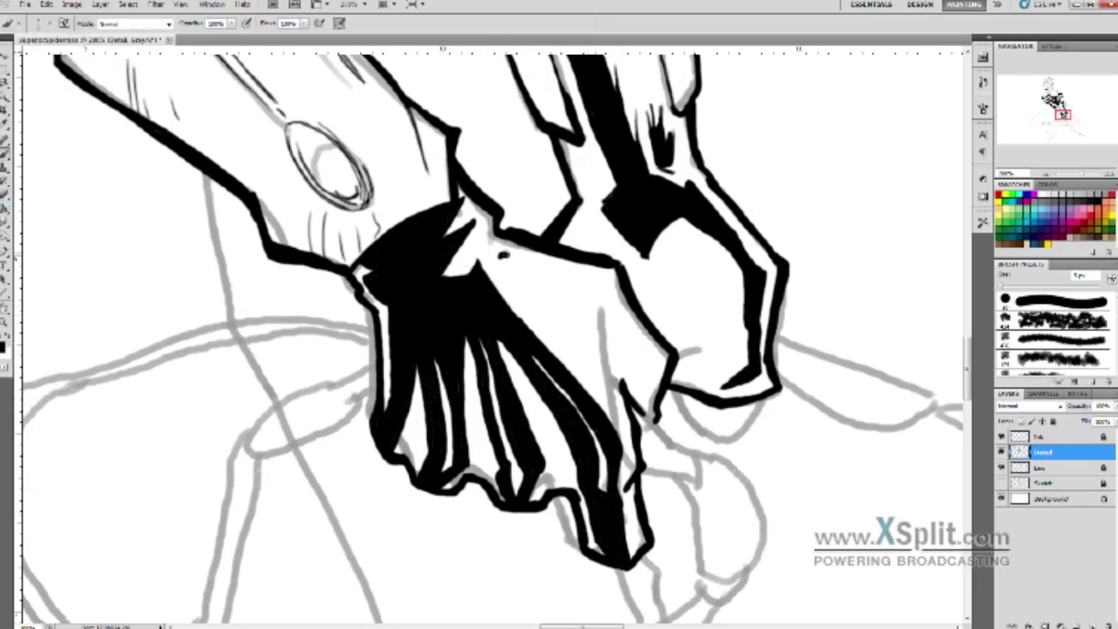
drag(524, 271, 585, 327)
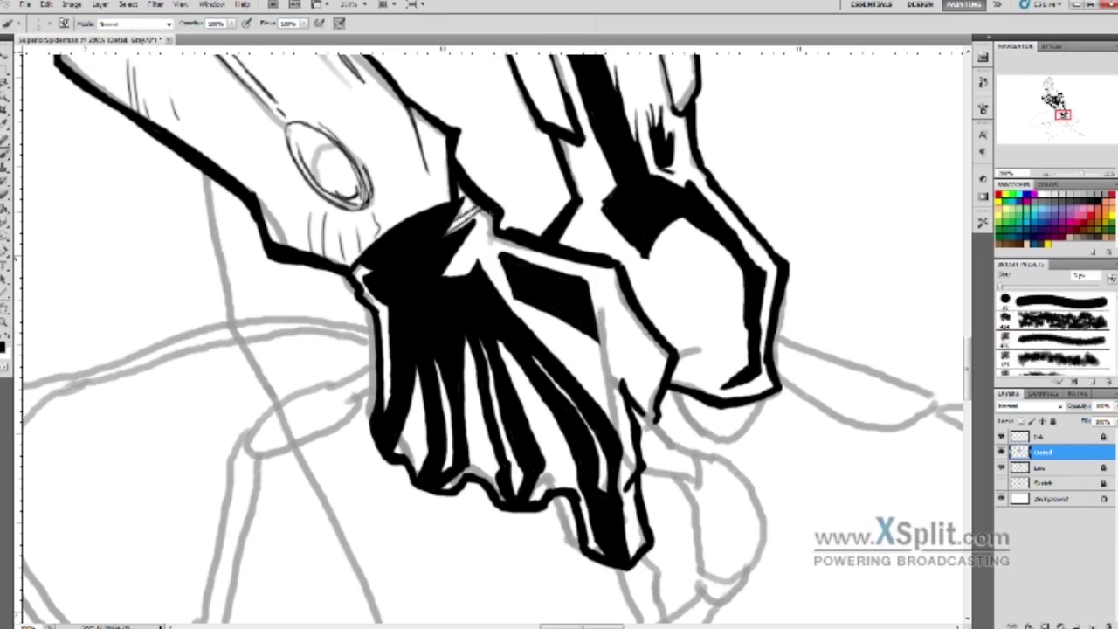
- Hatch the left hand's wrist, fingers and thumb edge, and draw curved contour lines across the right hand
drag(479, 211, 447, 273)
drag(503, 456, 491, 499)
drag(550, 445, 538, 491)
drag(585, 449, 570, 501)
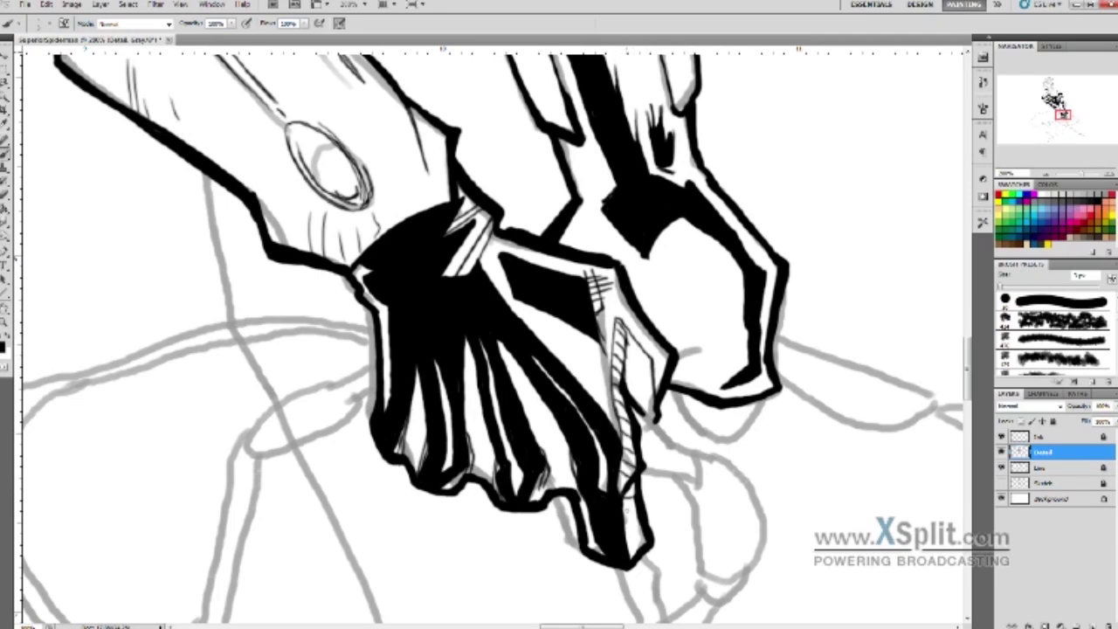
drag(698, 243, 718, 349)
mouse_move(738, 284)
mouse_down()
mouse_move(729, 362)
mouse_move(677, 384)
mouse_up()
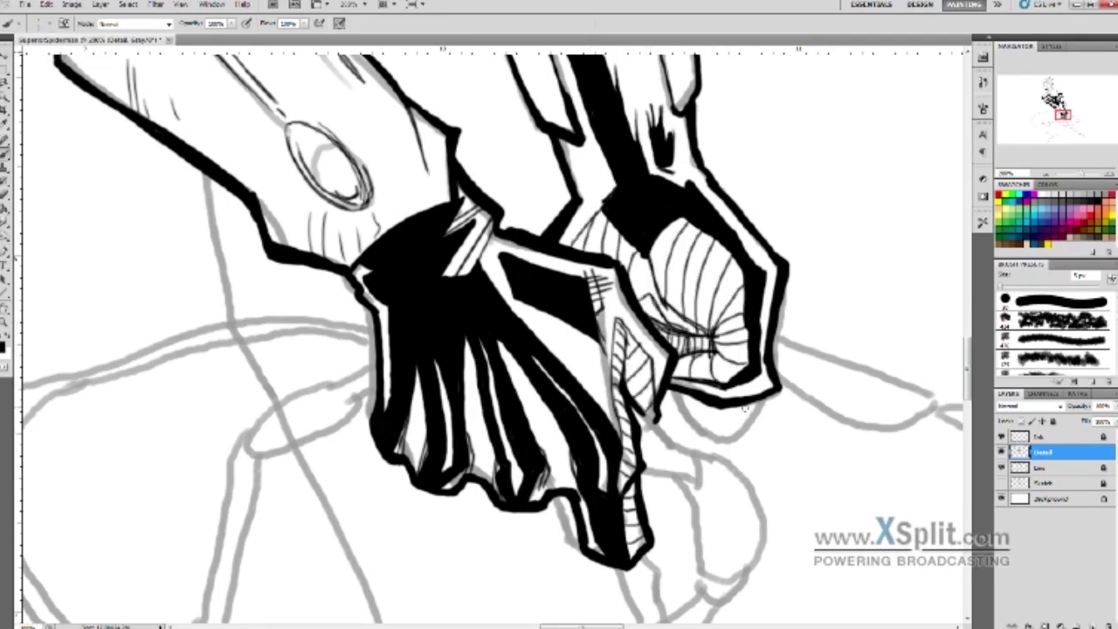
- Ink the body contour from beneath the left arm down the side and around the hip
alt+scroll(547, 273, down, 5)
alt+scroll(547, 273, up, 7)
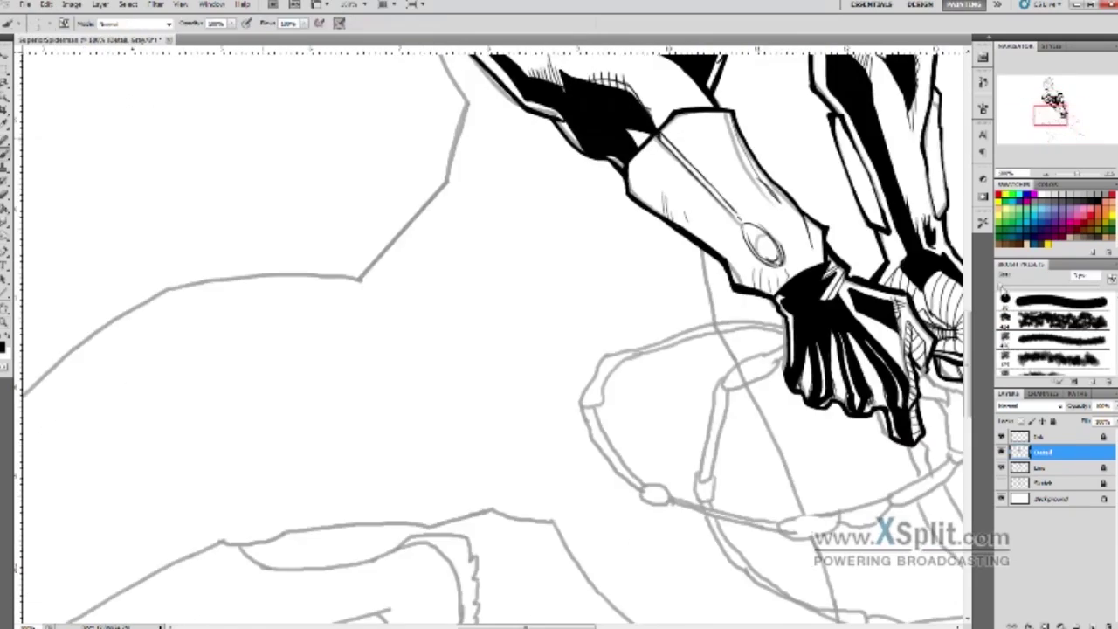
drag(502, 226, 620, 369)
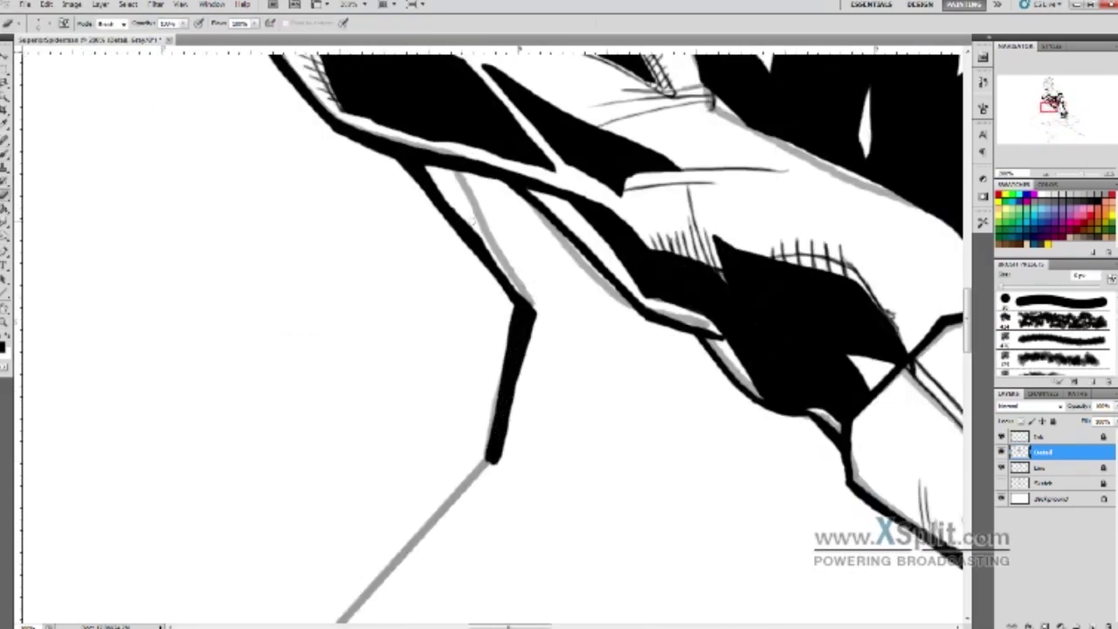
drag(475, 385, 370, 499)
drag(349, 212, 734, 196)
drag(594, 105, 162, 510)
key(ctrl+z)
mouse_move(269, 194)
mouse_down()
mouse_move(144, 307)
mouse_move(200, 466)
mouse_up()
key(ctrl+z)
drag(131, 323, 212, 466)
key(ctrl+z)
mouse_move(236, 371)
mouse_down()
mouse_move(261, 428)
mouse_move(393, 469)
mouse_move(279, 432)
mouse_up()
- Ink the upper contour of the left leg and the curved shape beneath it near the ankle
drag(588, 353, 734, 273)
mouse_move(611, 300)
mouse_down()
mouse_move(724, 332)
mouse_move(487, 324)
mouse_up()
drag(361, 324, 138, 349)
drag(228, 336, 503, 316)
mouse_move(425, 219)
mouse_down()
mouse_move(438, 262)
mouse_move(559, 287)
mouse_move(706, 255)
mouse_up()
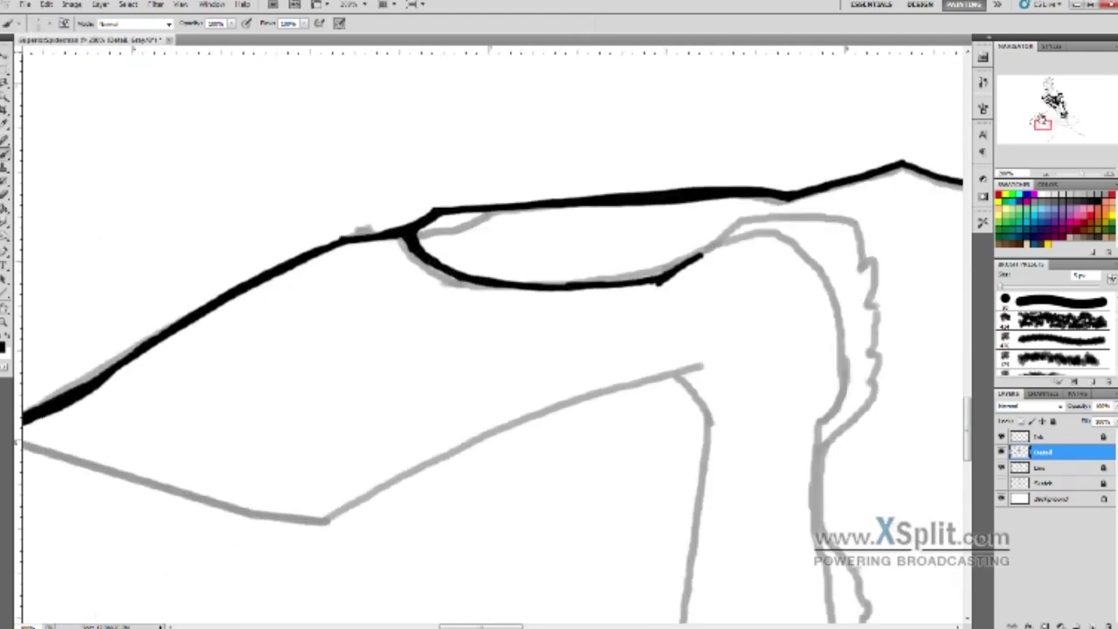
- Ink the lower contour of the left leg from the knee toward the ankle
drag(387, 387, 761, 237)
drag(26, 302, 154, 334)
mouse_move(62, 307)
mouse_down()
mouse_move(375, 390)
mouse_move(450, 349)
mouse_up()
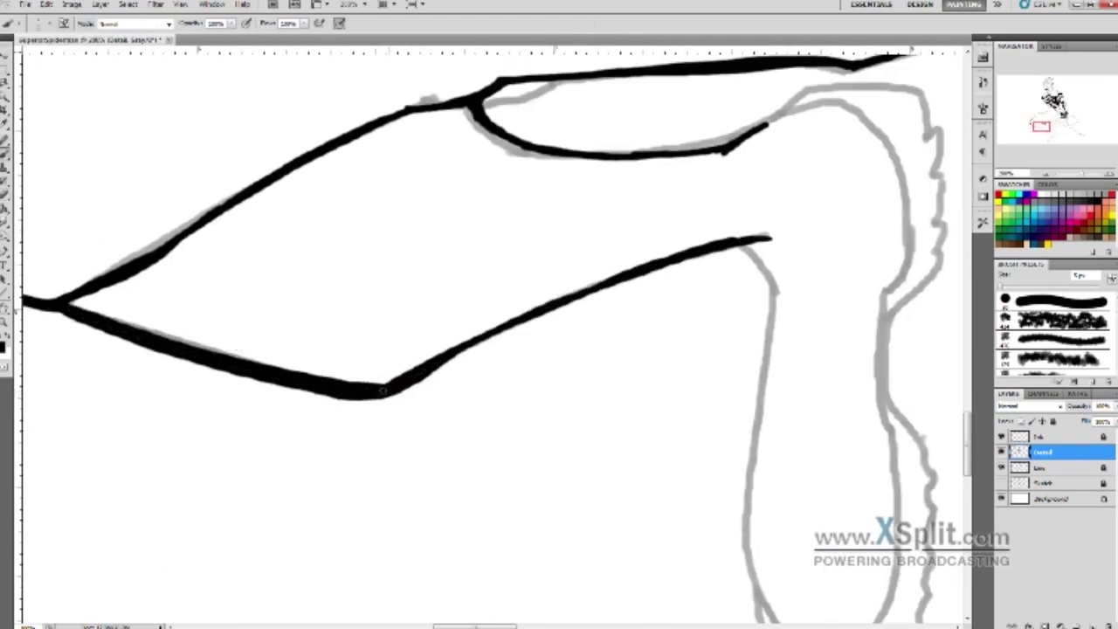
- Ink the outline of the foot hanging down from the left leg's ankle
drag(485, 240, 463, 384)
mouse_move(385, 342)
mouse_down()
mouse_move(431, 445)
mouse_move(495, 472)
mouse_move(541, 244)
mouse_move(522, 94)
mouse_up()
drag(522, 94, 426, 295)
drag(447, 190, 425, 334)
key(ctrl+z)
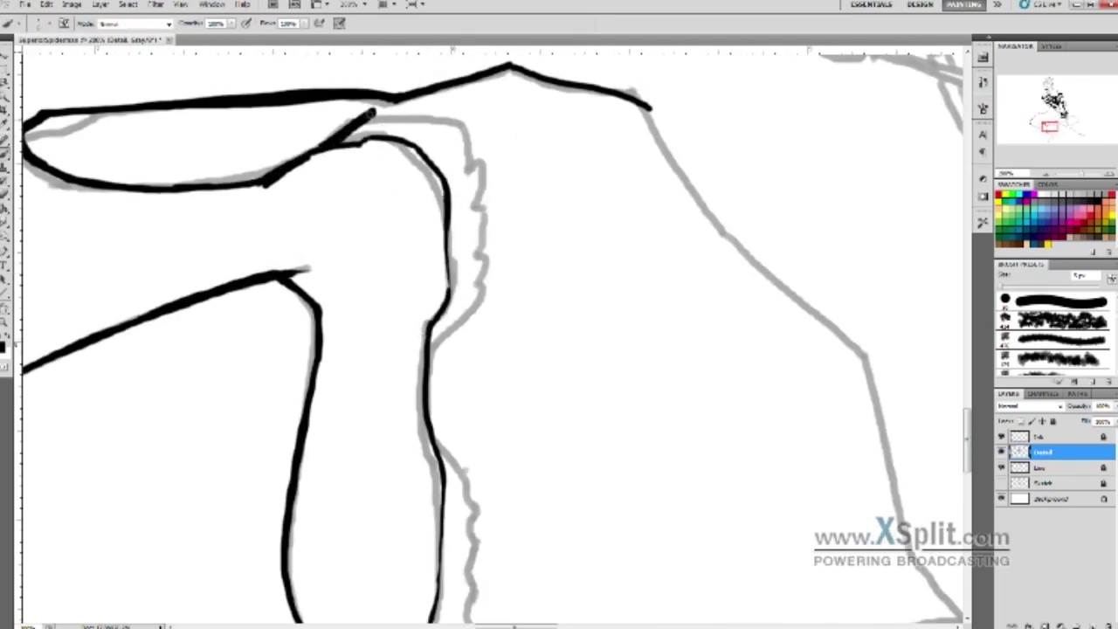
- Ink the jagged tread edges and the toe outline of the left leg's hanging foot
drag(460, 311, 428, 354)
drag(428, 353, 397, 188)
drag(262, 458, 324, 572)
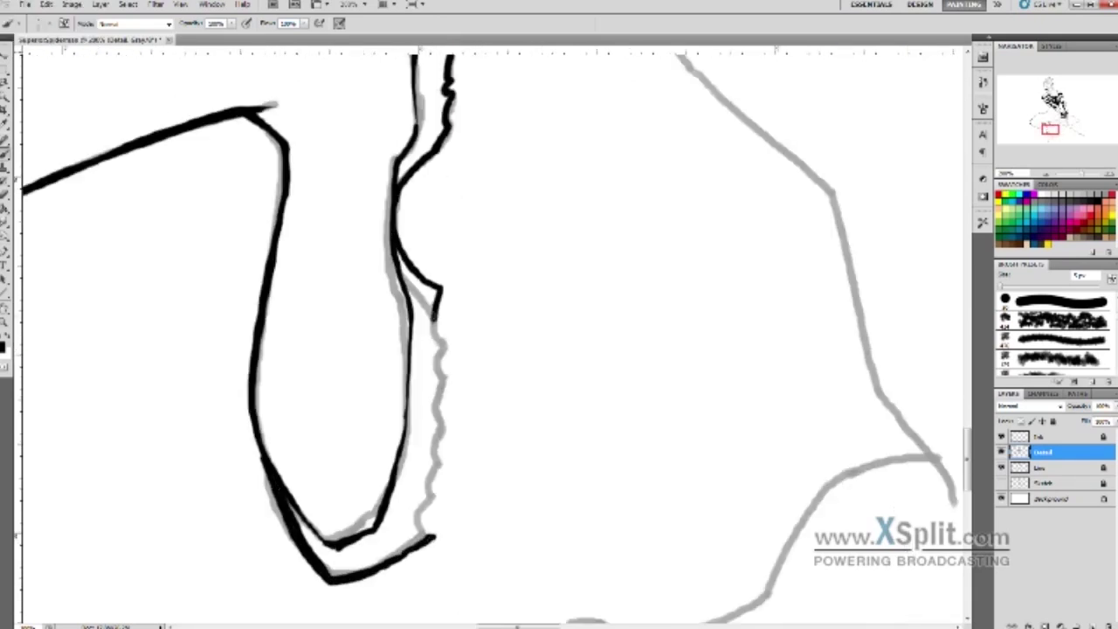
drag(488, 331, 524, 218)
- Ink the inner contour of the right leg from the crotch to the knee crease and along the calf's upper edge
mouse_move(611, 253)
mouse_down()
mouse_move(515, 105)
mouse_move(742, 371)
mouse_move(545, 209)
mouse_up()
mouse_move(545, 209)
mouse_down()
mouse_move(658, 486)
mouse_move(637, 467)
mouse_move(683, 505)
mouse_up()
key(ctrl+z)
mouse_move(624, 454)
mouse_down()
mouse_move(540, 477)
mouse_move(441, 280)
mouse_up()
mouse_move(442, 280)
mouse_down()
mouse_move(376, 411)
mouse_move(272, 447)
mouse_up()
mouse_move(379, 419)
mouse_down()
mouse_move(266, 441)
mouse_move(275, 502)
mouse_up()
drag(269, 444, 234, 456)
- Ink the underside of the right calf from the ankle to the knee and around the front of the knee
mouse_move(524, 393)
mouse_down()
mouse_move(489, 233)
mouse_move(491, 262)
mouse_up()
mouse_move(237, 397)
mouse_down()
mouse_move(475, 387)
mouse_move(681, 351)
mouse_up()
drag(721, 292, 759, 171)
drag(763, 236, 571, 466)
drag(604, 336, 574, 389)
- Ink the outer contour of the right thigh, bringing its upper end up to the forearm
key(ctrl+minus)
mouse_move(498, 266)
mouse_down()
mouse_move(527, 502)
mouse_move(607, 609)
mouse_up()
drag(485, 164, 596, 389)
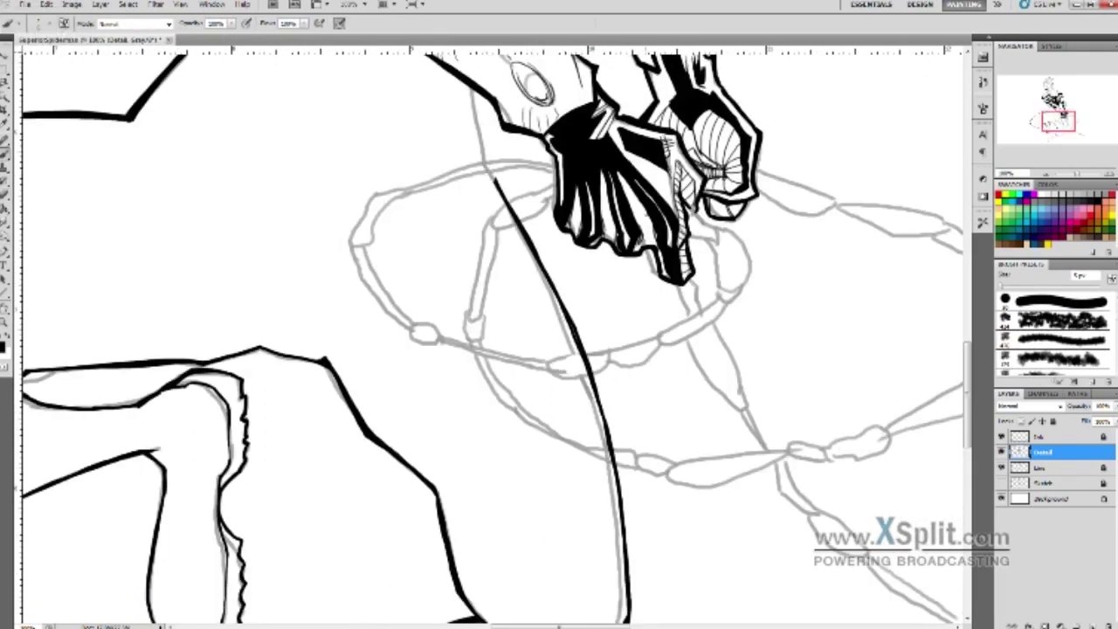
drag(559, 262, 594, 332)
key(ctrl+plus)
drag(384, 135, 515, 229)
key(ctrl+minus)
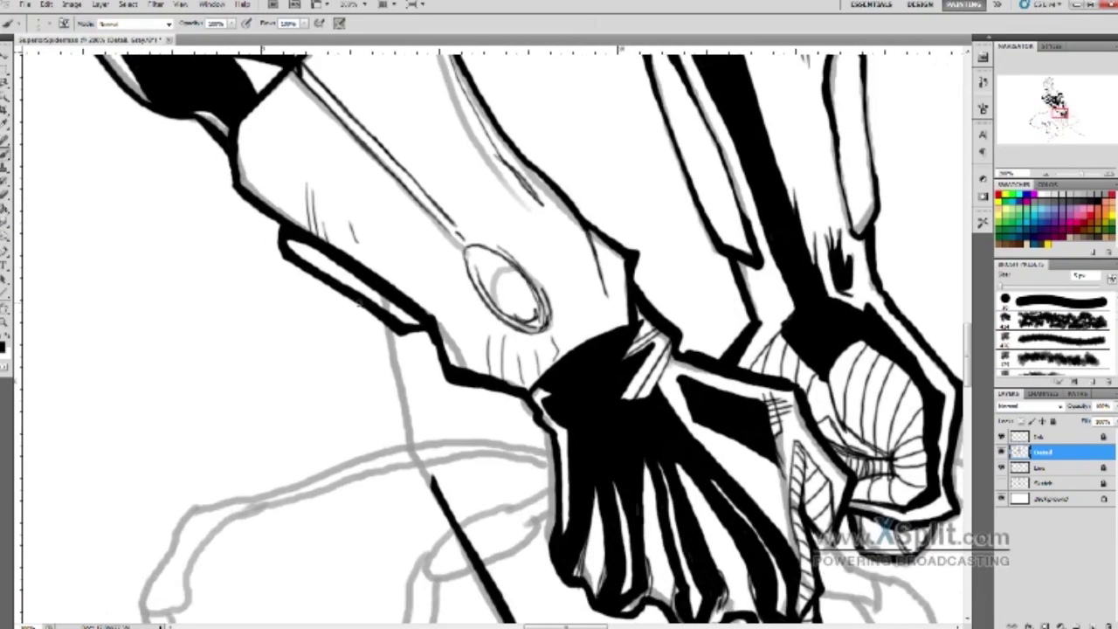
key(ctrl+z)
key(ctrl+z)
key(ctrl+plus)
key(ctrl+minus)
- Ink the outer contour of the right foot from the ankle down to the toe
drag(669, 270, 524, 479)
scroll(559, 331, down, 2)
key(ctrl+z)
mouse_move(524, 380)
mouse_down()
mouse_move(450, 462)
mouse_move(369, 478)
mouse_up()
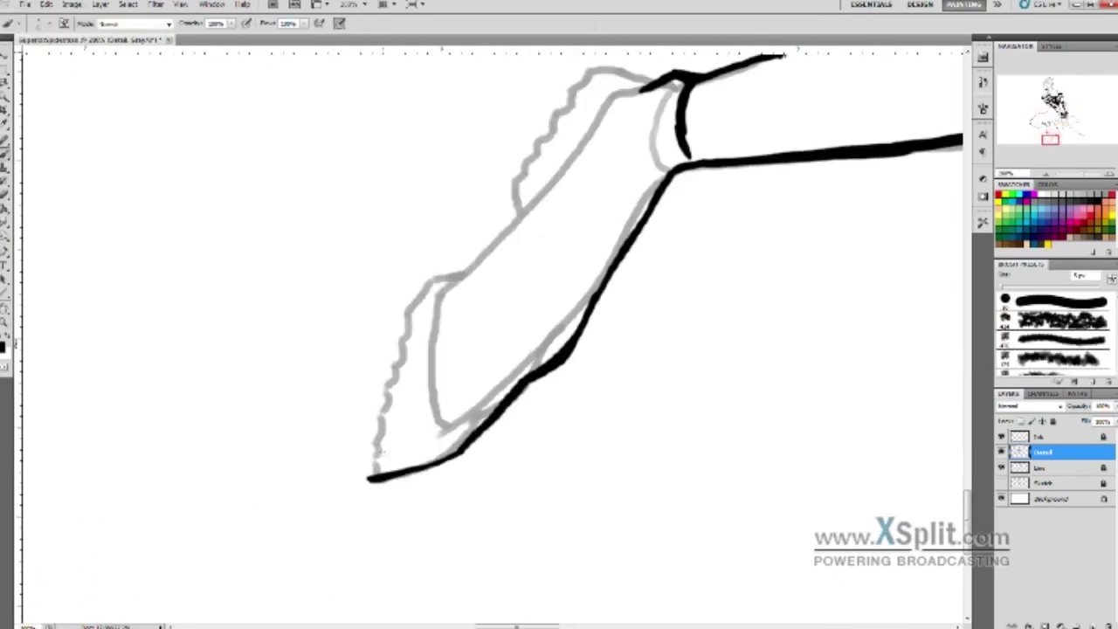
- Ink the sole line of the right foot and its jagged tread edges
scroll(562, 140, up, 2)
mouse_move(625, 167)
mouse_down()
mouse_move(559, 197)
mouse_move(517, 307)
mouse_move(434, 393)
mouse_up()
key(ctrl+z)
drag(612, 166, 671, 171)
mouse_move(668, 175)
mouse_down()
mouse_move(616, 191)
mouse_move(564, 260)
mouse_up()
- Draw a block of hatching on the side of the torso just beneath the upper arm
scroll(559, 332, up, 7)
drag(460, 199, 463, 310)
scroll(559, 332, down, 8)
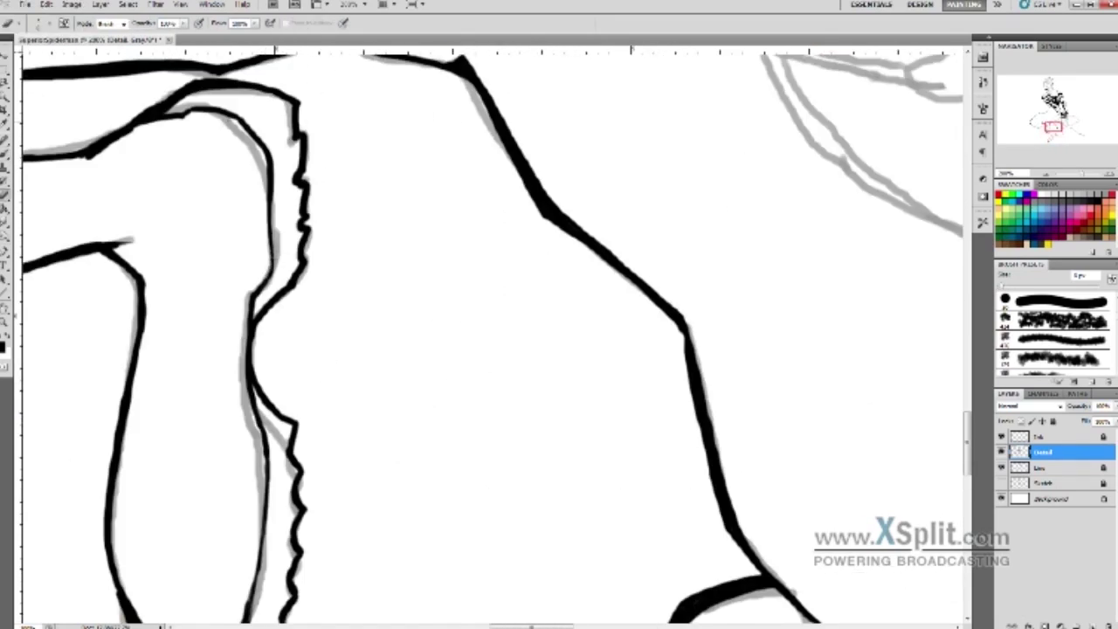
key(ctrl+z)
drag(203, 344, 204, 457)
scroll(559, 332, up, 10)
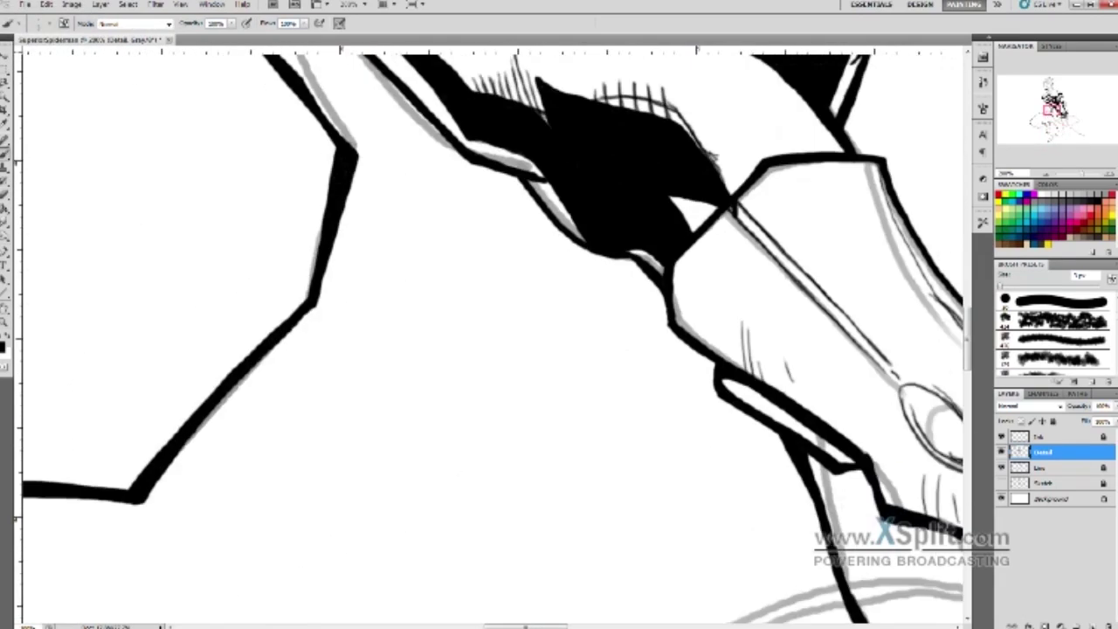
drag(410, 259, 496, 321)
drag(440, 339, 534, 366)
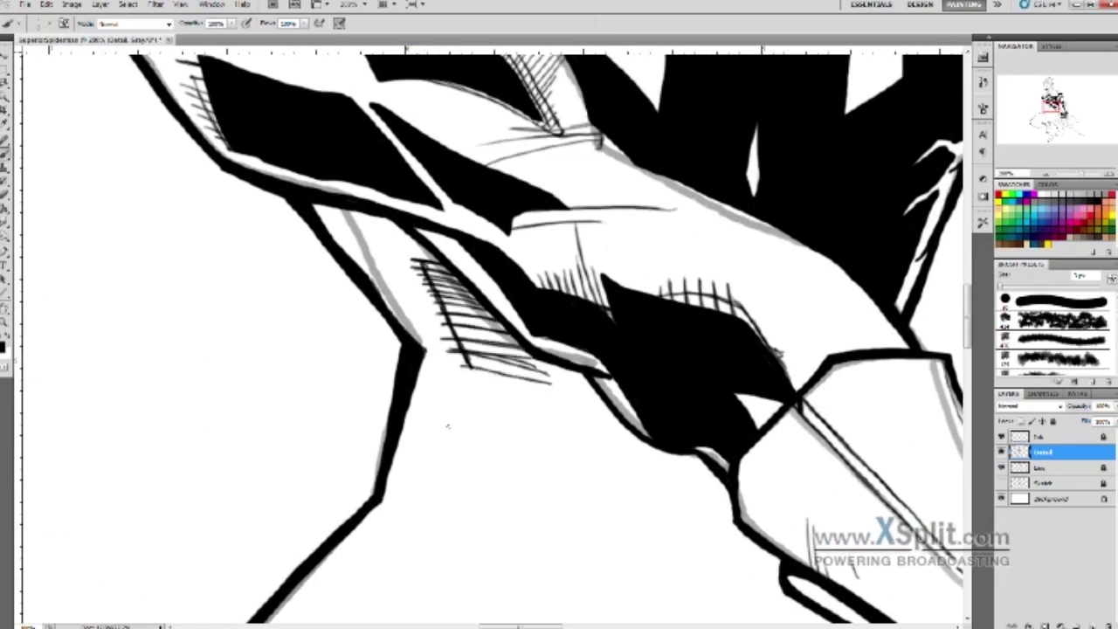
- Outline a pointed highlight shape on the side of the waist and hatch beside its inner corner
key(ctrl+z)
drag(530, 476, 433, 348)
drag(428, 346, 496, 464)
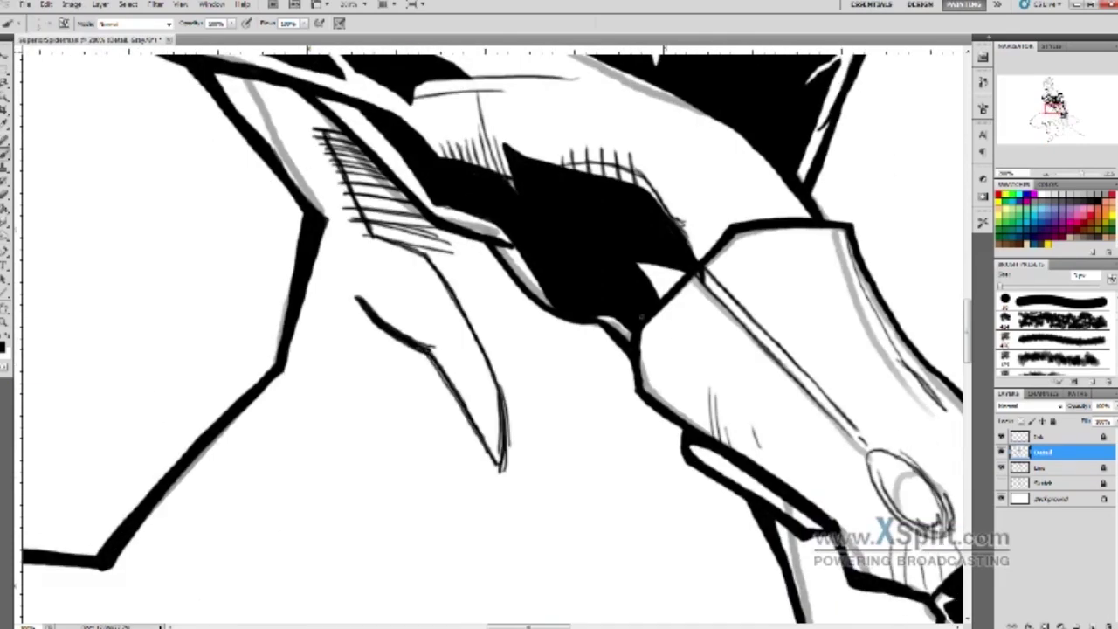
drag(349, 302, 426, 349)
drag(348, 313, 423, 376)
drag(345, 324, 421, 391)
- Outline the shadow edges on the lower abdomen and draw the fold lines radiating across the right hip
scroll(625, 209, down, 5)
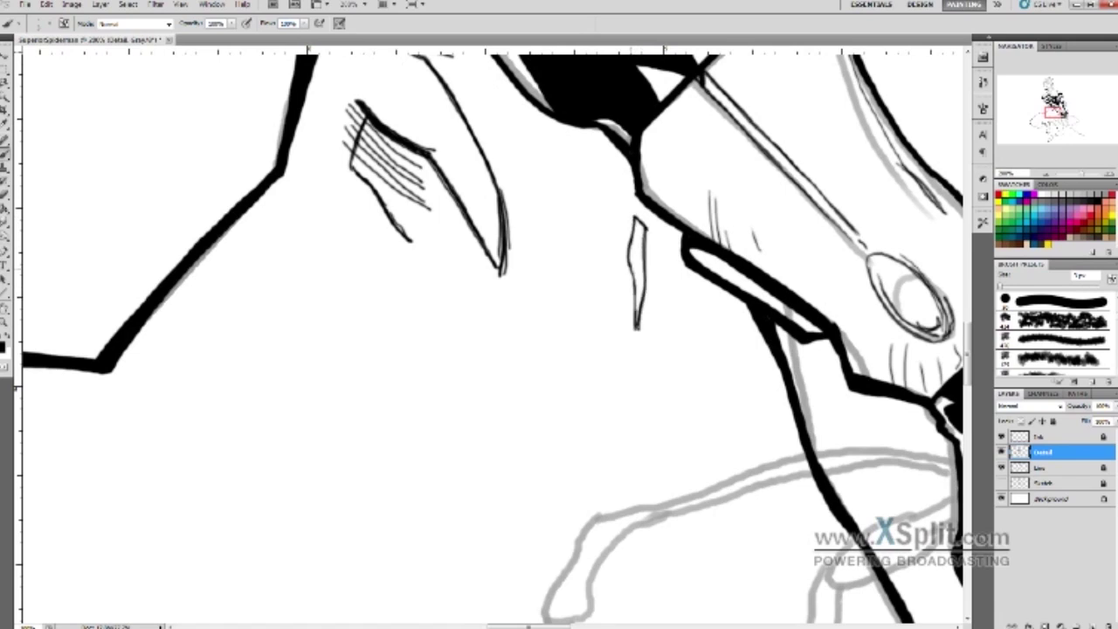
drag(690, 349, 591, 253)
drag(593, 167, 630, 243)
mouse_move(611, 524)
mouse_down()
mouse_move(480, 92)
mouse_move(541, 292)
mouse_move(614, 241)
mouse_move(421, 411)
mouse_up()
drag(686, 210, 493, 358)
key(ctrl+z)
drag(659, 243, 528, 357)
drag(688, 215, 648, 255)
- Ink a thin line parallel to the inner contour of the right thigh, starting at the crotch
mouse_move(328, 486)
mouse_down()
mouse_move(362, 515)
mouse_move(384, 567)
mouse_up()
scroll(382, 468, down, 5)
drag(382, 469, 489, 572)
drag(288, 327, 406, 493)
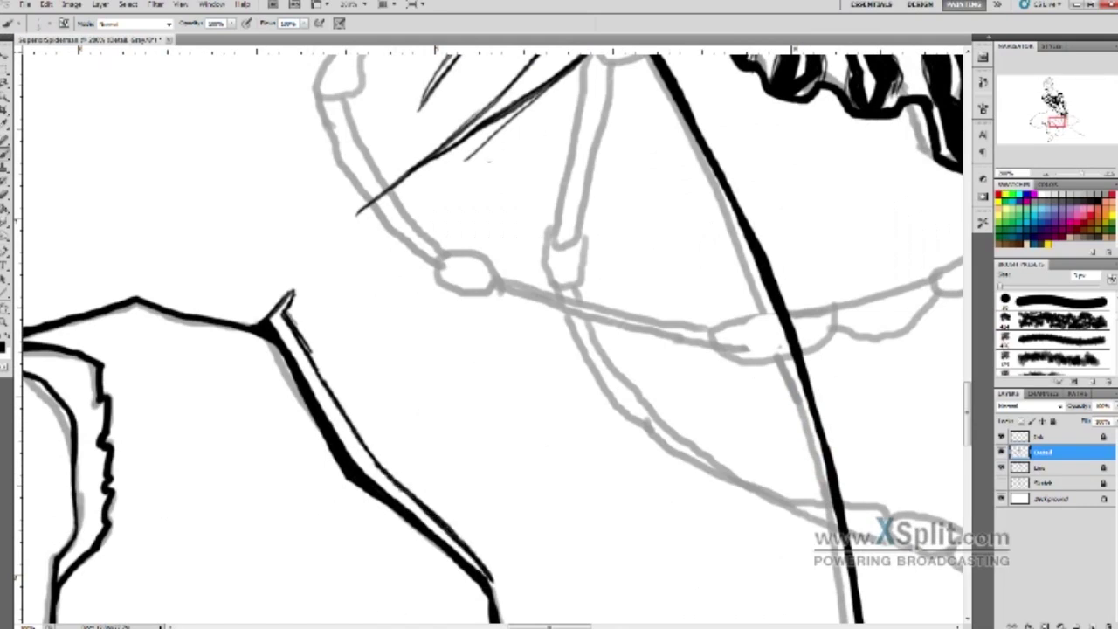
scroll(476, 140, down, 5)
scroll(476, 139, up, 5)
key(ctrl+z)
- Outline the pointed fold and shadow shapes running down the upper right thigh
scroll(476, 140, up, 2)
drag(393, 61, 310, 161)
mouse_move(541, 122)
mouse_down()
mouse_move(371, 275)
mouse_move(311, 386)
mouse_move(367, 499)
mouse_up()
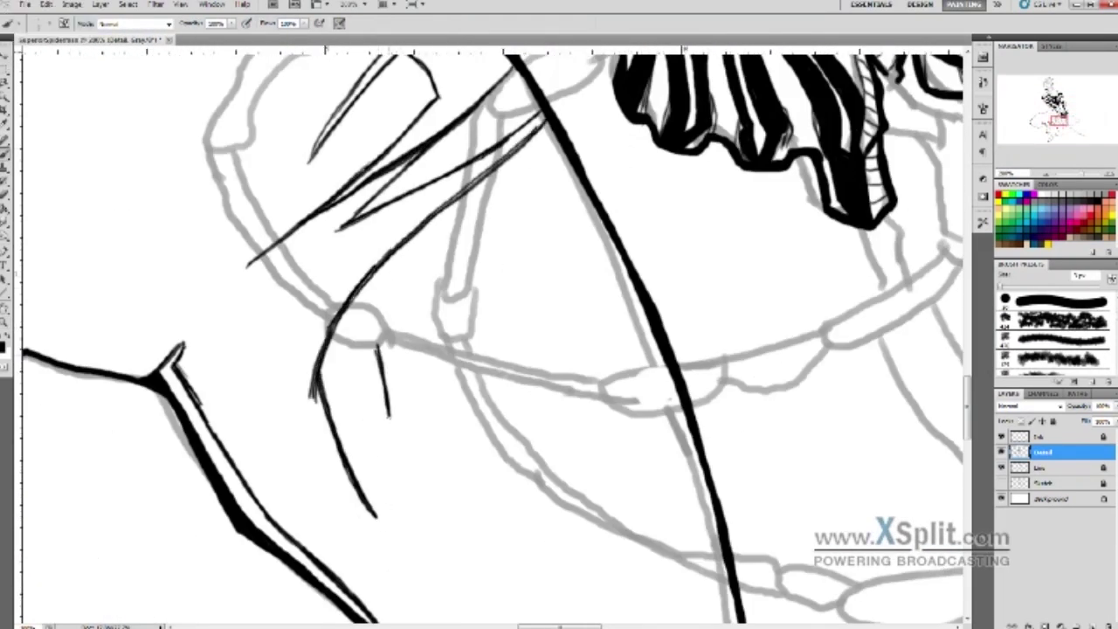
drag(262, 258, 258, 433)
drag(259, 433, 284, 458)
key(ctrl+z)
drag(260, 362, 308, 485)
drag(309, 484, 258, 432)
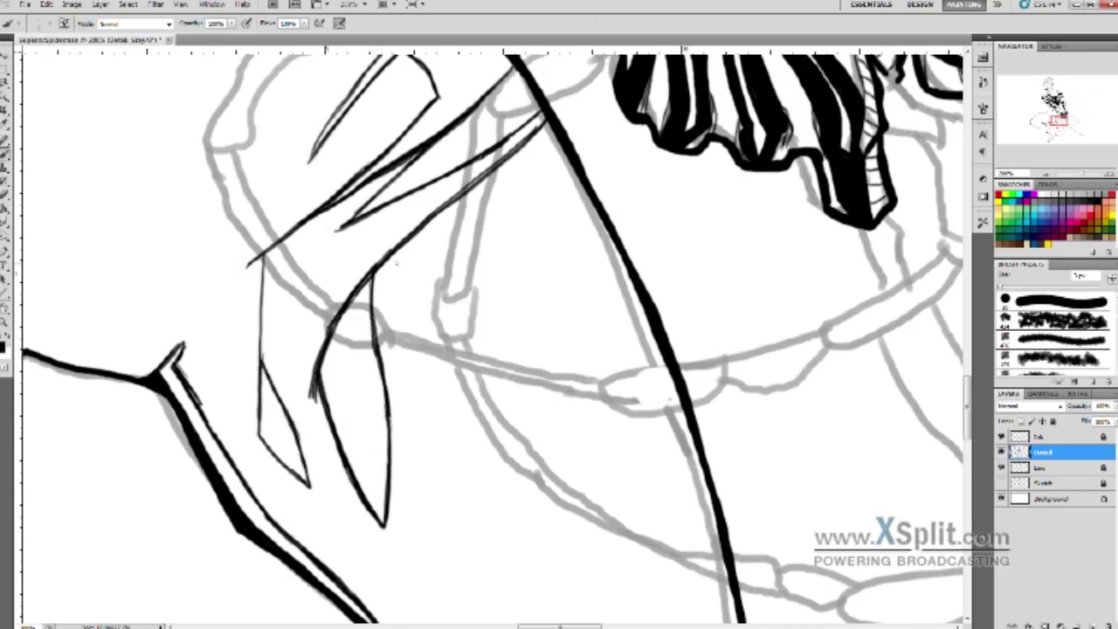
- Extend the thin inner line to the right knee crease and outline the shadow area along the calf
scroll(489, 332, down, 2)
drag(376, 266, 404, 528)
scroll(489, 332, down, 2)
mouse_move(276, 232)
mouse_down()
mouse_move(339, 395)
mouse_move(262, 382)
mouse_move(222, 432)
mouse_up()
scroll(489, 332, down, 2)
mouse_move(253, 388)
mouse_down()
mouse_move(302, 456)
mouse_move(88, 510)
mouse_up()
key(ctrl+z)
mouse_move(347, 506)
mouse_down()
mouse_move(429, 534)
mouse_move(123, 555)
mouse_up()
- Outline the shadow edge at the front of the right knee and hatch it with short diagonal strokes
mouse_move(454, 520)
mouse_down()
mouse_move(561, 471)
mouse_move(560, 439)
mouse_up()
key(ctrl+z)
drag(499, 496, 559, 461)
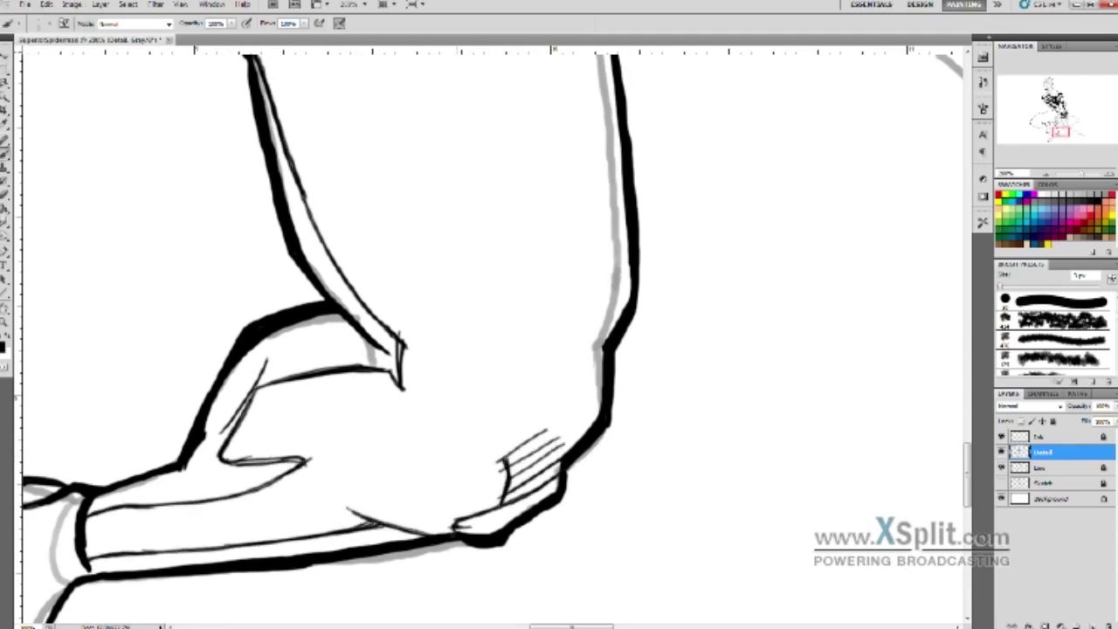
- Ink the long shadow edge down the right thigh to the knee
scroll(422, 348, up, 2)
mouse_move(376, 95)
mouse_down()
mouse_move(482, 283)
mouse_move(563, 491)
mouse_up()
scroll(382, 240, up, 2)
drag(408, 373, 486, 519)
scroll(485, 519, down, 2)
scroll(419, 367, down, 2)
- Outline a blade-shaped shadow on the outer side of the right thigh
drag(419, 288, 349, 454)
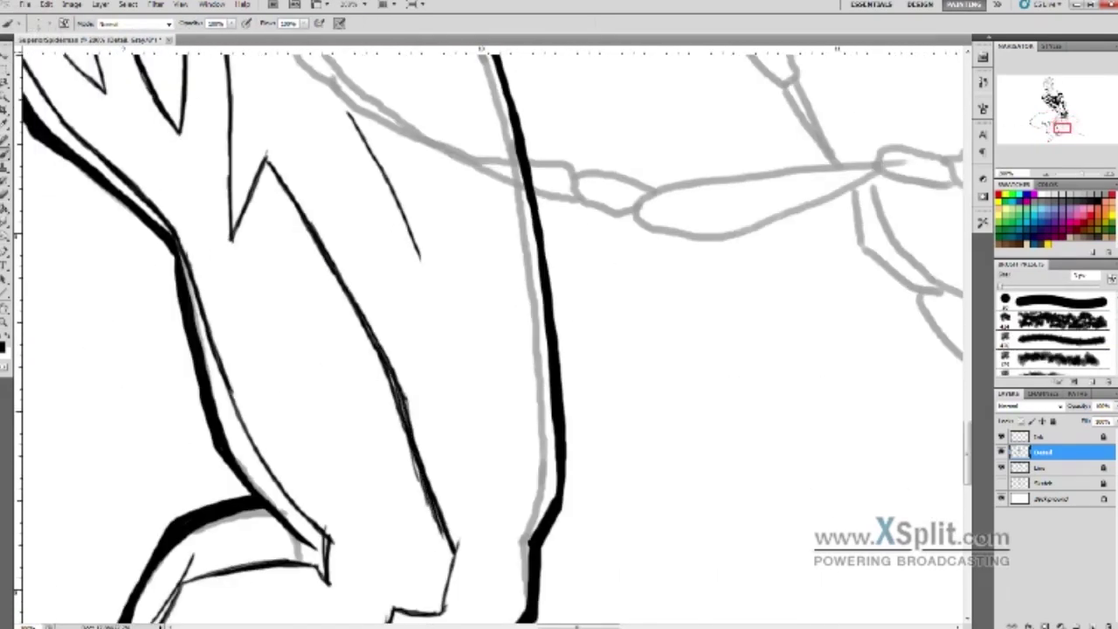
scroll(399, 393, up, 3)
drag(428, 365, 386, 452)
drag(231, 127, 314, 310)
drag(236, 101, 340, 199)
drag(288, 145, 433, 365)
- Outline the shadow area inside the right foot and fill it with black
click(1051, 138)
key(ctrl+z)
drag(557, 177, 512, 207)
key(ctrl+z)
drag(339, 390, 316, 417)
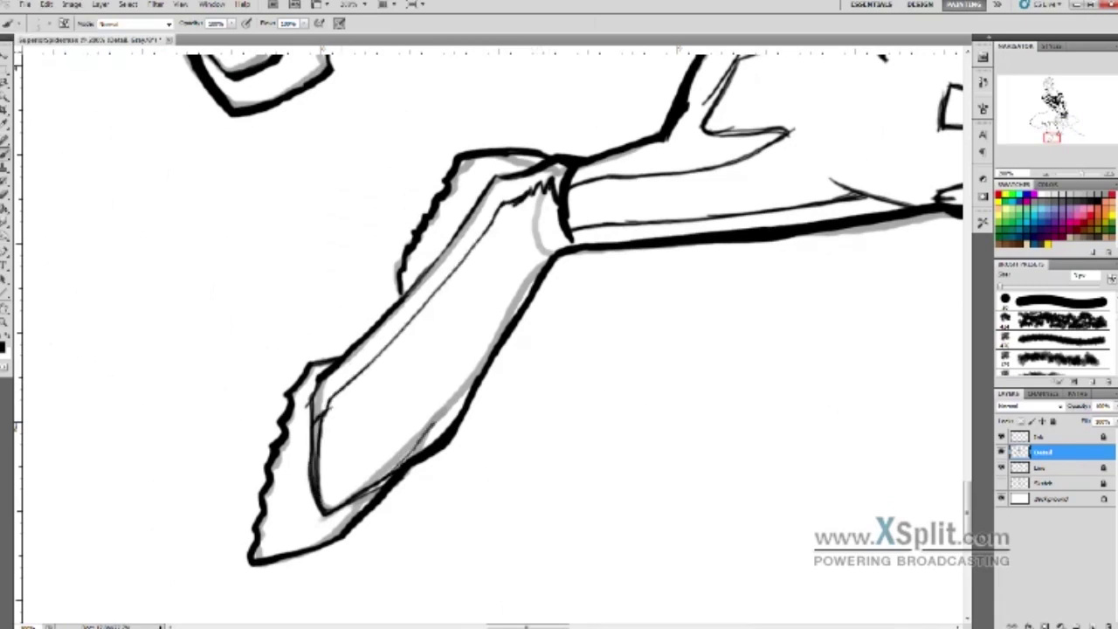
key(g)
click(436, 349)
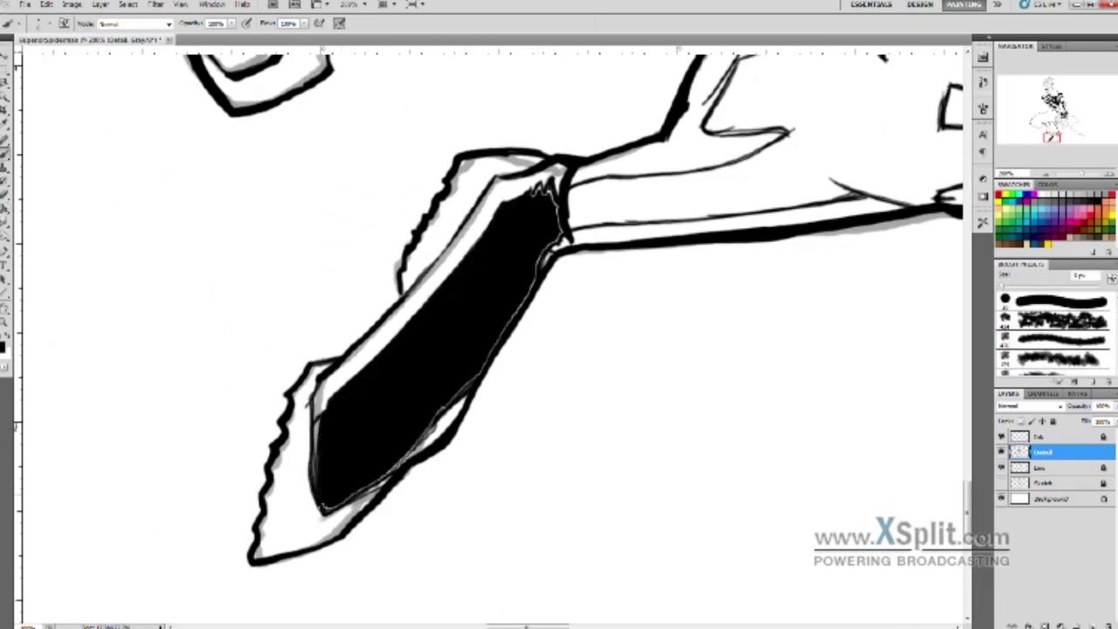
- Outline the shadow across the hip and left thigh, and fill the torso, thigh and right leg shadows with black
drag(1051, 137, 1048, 120)
mouse_move(543, 159)
mouse_down()
mouse_move(537, 224)
mouse_move(580, 278)
mouse_up()
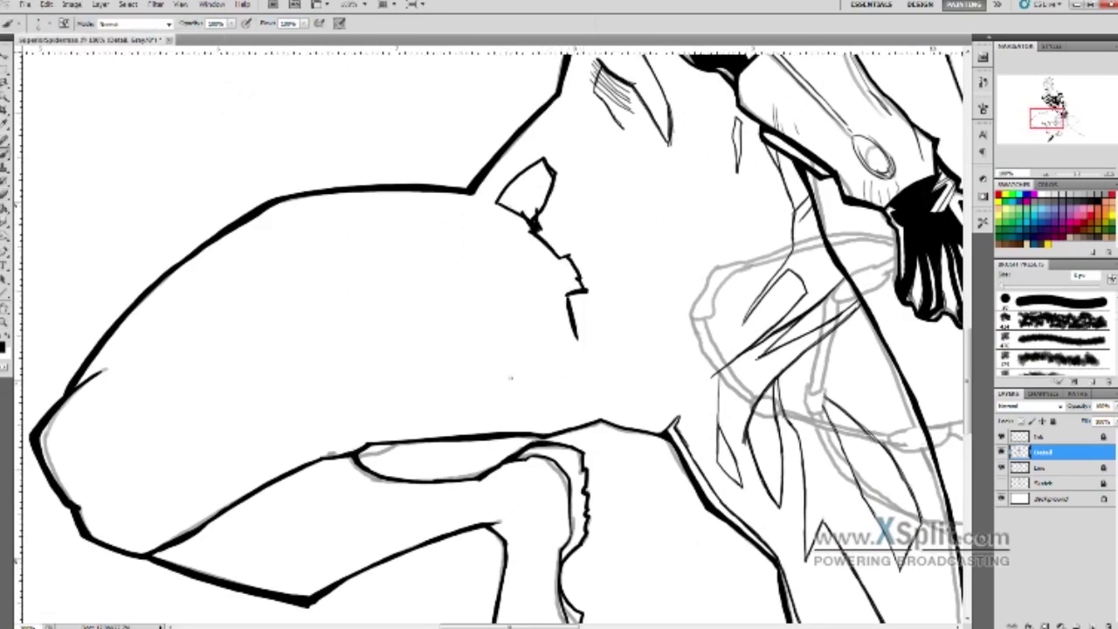
drag(463, 358, 272, 383)
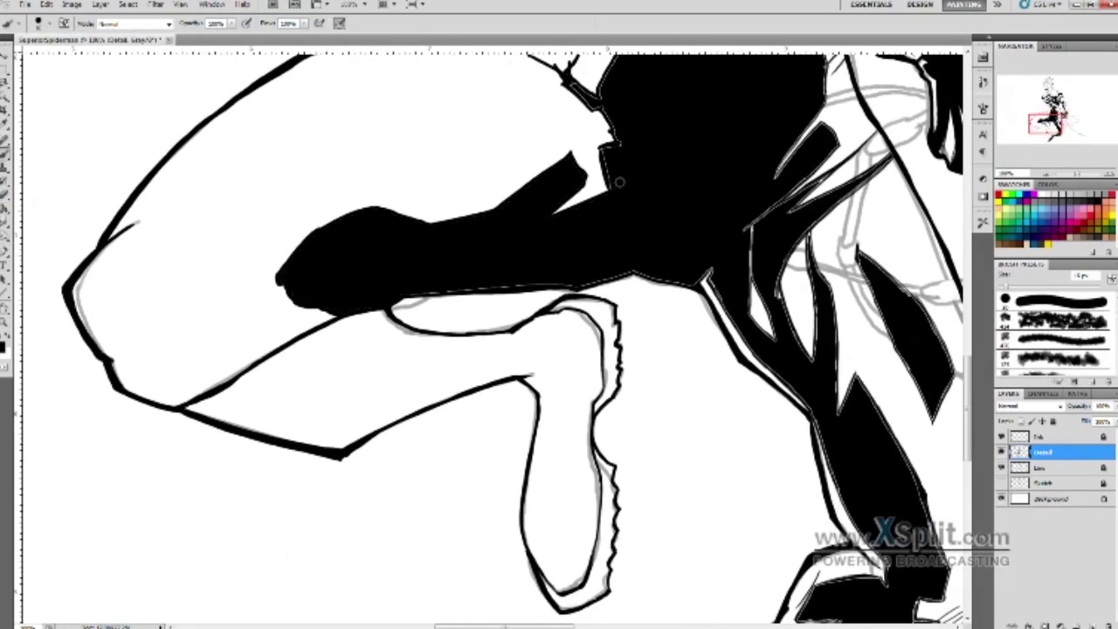
- Paint over the thin gaps along the edges of the black fills on the right leg and torso
drag(611, 393, 480, 262)
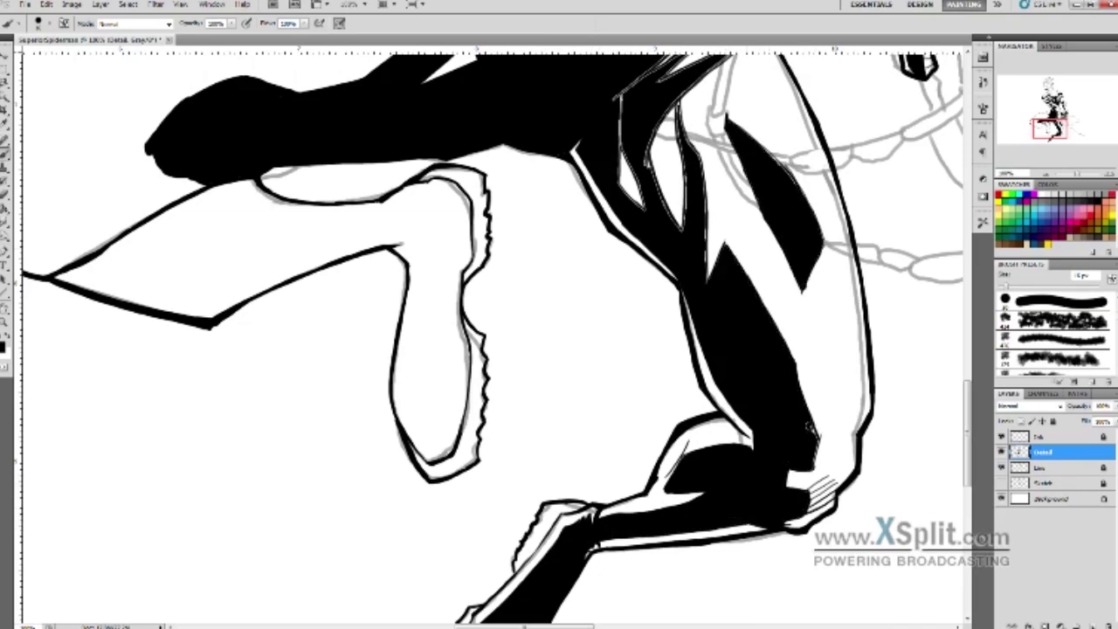
drag(524, 305, 475, 403)
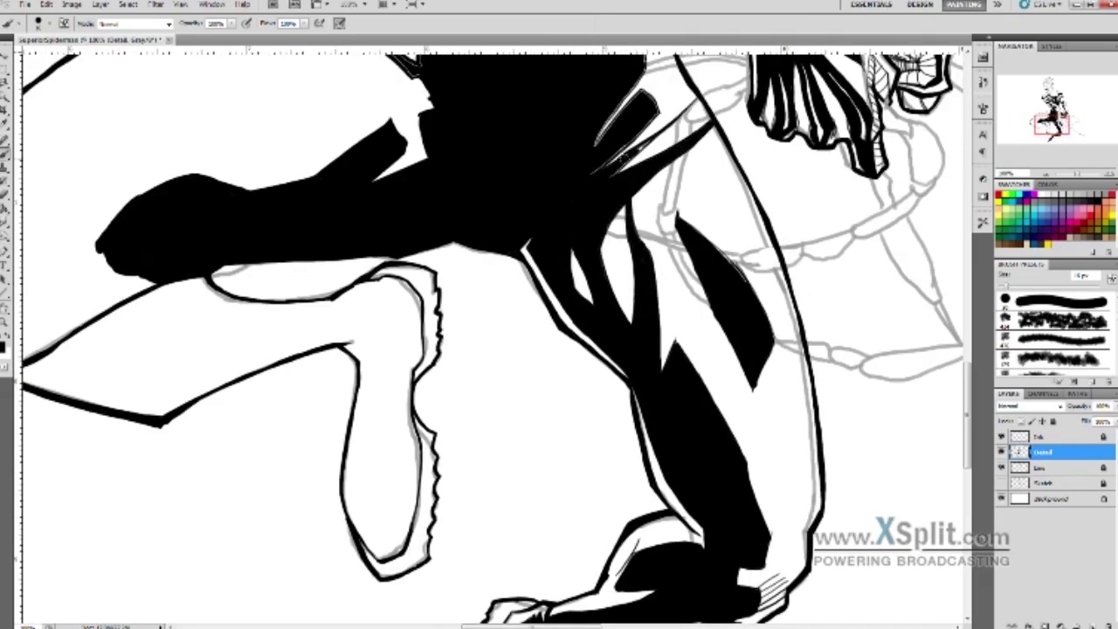
drag(523, 262, 437, 506)
key(ctrl+z)
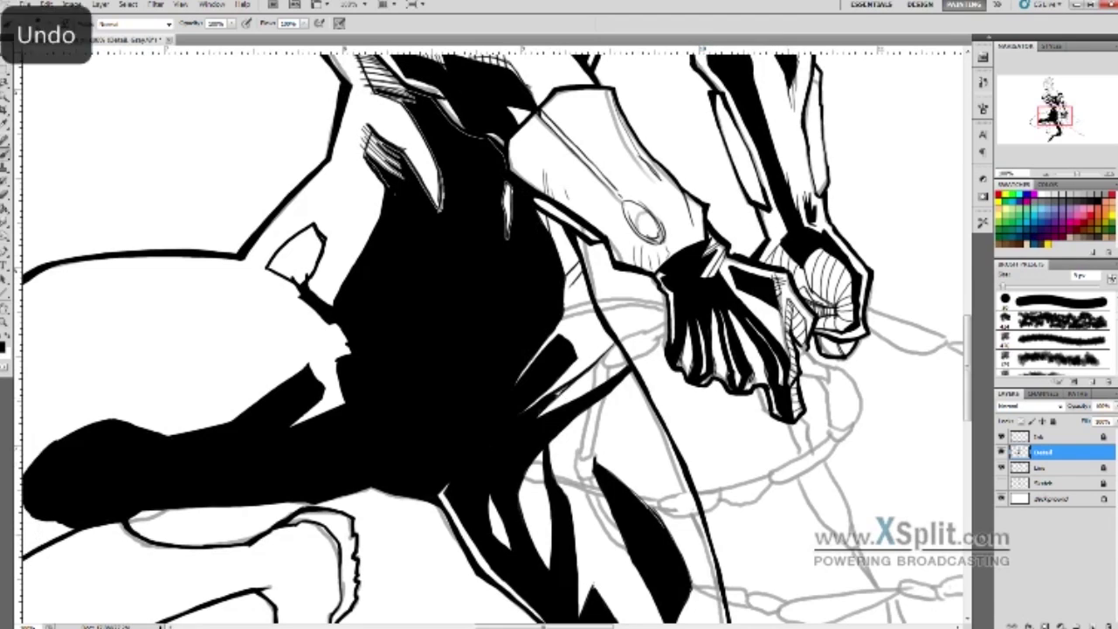
drag(489, 306, 688, 226)
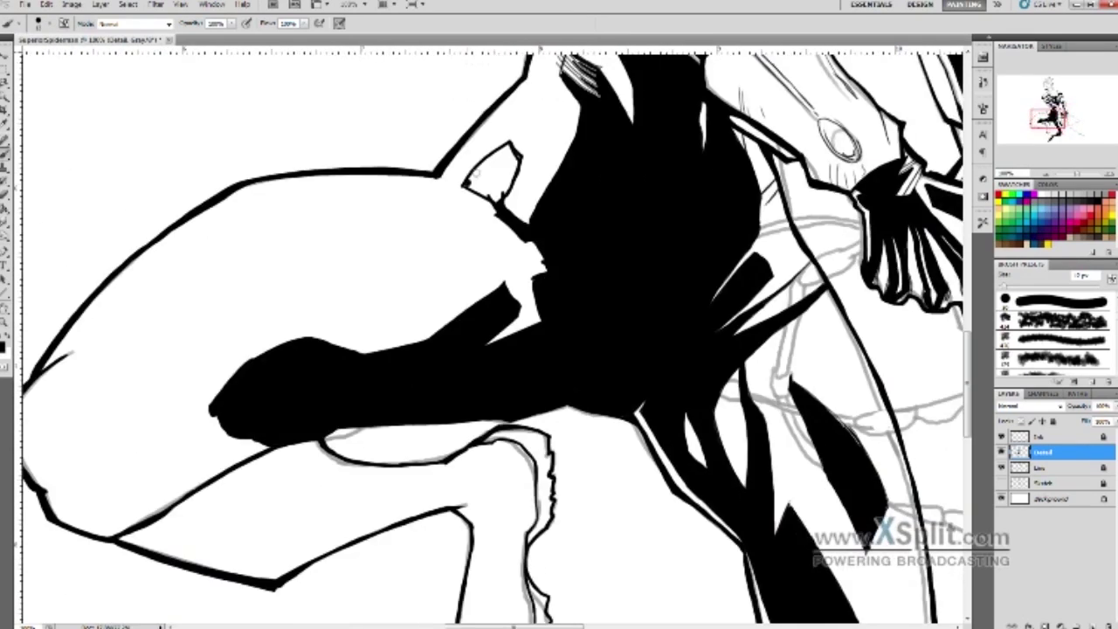
- Fill the small hip shape with black and hatch the white band between it and the torso shadow
mouse_move(492, 182)
mouse_down()
mouse_move(430, 221)
mouse_move(405, 313)
mouse_move(671, 212)
mouse_move(637, 306)
mouse_up()
key(ctrl+plus)
drag(694, 382, 653, 452)
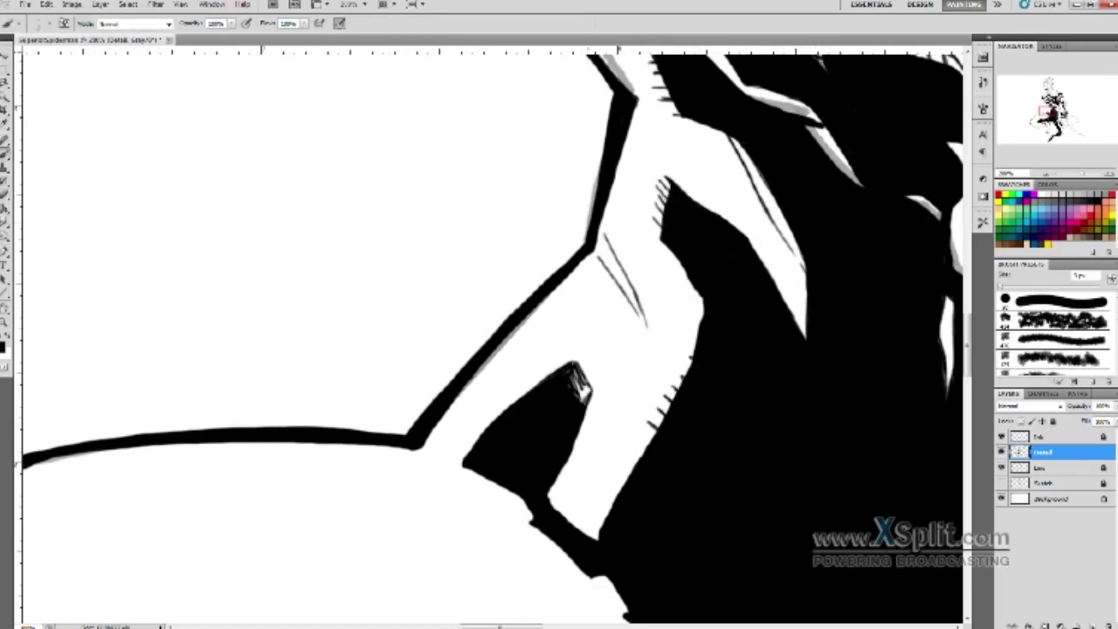
key(ctrl+z)
mouse_move(646, 395)
mouse_down()
mouse_move(581, 484)
mouse_move(611, 517)
mouse_up()
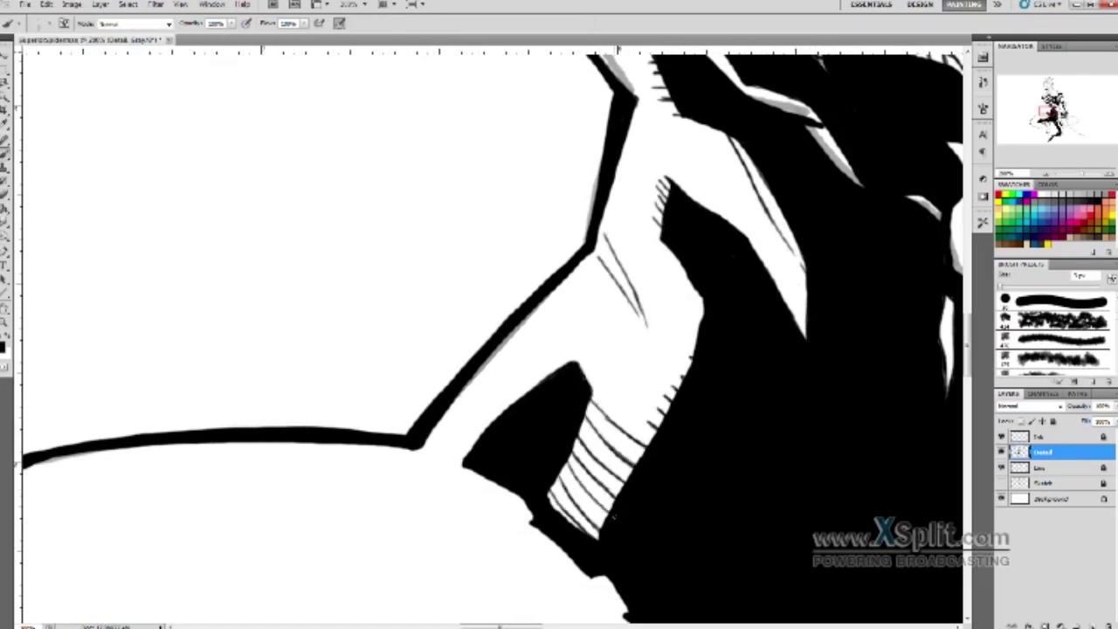
- Add thin contour lines and short hatching along the upper edge of the left thigh's black shadow
key(ctrl+minus)
key(ctrl+plus)
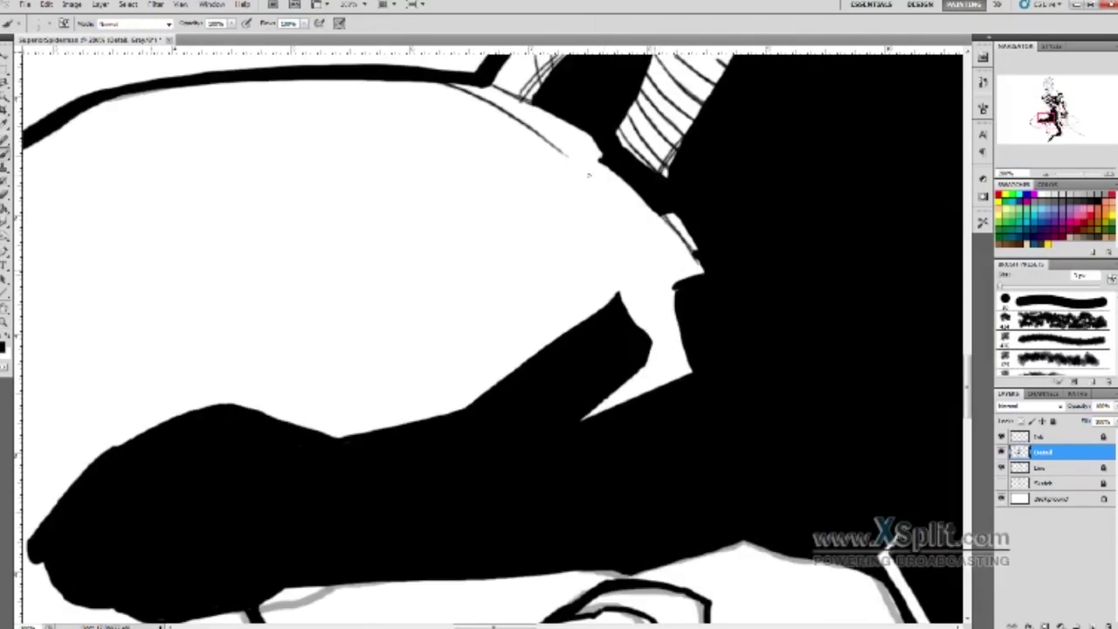
drag(601, 254, 672, 375)
mouse_move(473, 245)
mouse_down()
mouse_move(578, 323)
mouse_move(611, 288)
mouse_up()
key(ctrl+z)
drag(113, 433, 489, 398)
drag(262, 437, 624, 341)
drag(470, 349, 485, 318)
mouse_move(494, 331)
mouse_down()
mouse_move(530, 283)
mouse_move(564, 265)
mouse_up()
drag(547, 313, 603, 243)
drag(573, 310, 608, 261)
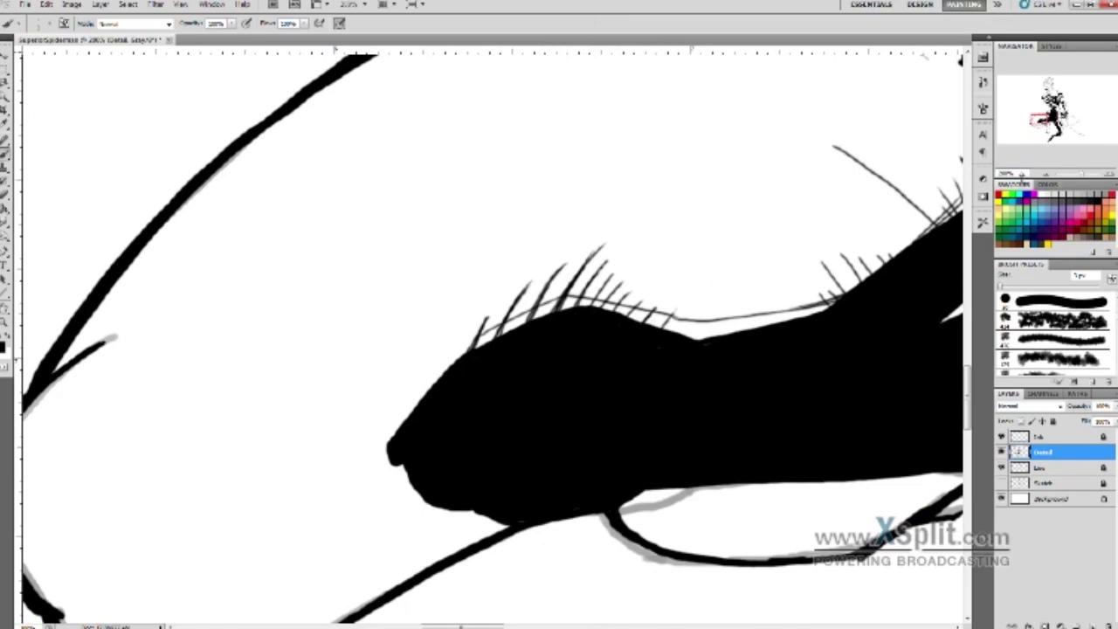
- Draw thin crease lines between the left knee and the end of the black thigh shadow
drag(436, 393, 634, 231)
drag(424, 182, 498, 262)
drag(503, 250, 569, 263)
drag(441, 175, 505, 262)
mouse_move(502, 262)
mouse_down()
mouse_move(589, 426)
mouse_move(609, 426)
mouse_move(581, 266)
mouse_up()
drag(611, 262, 414, 324)
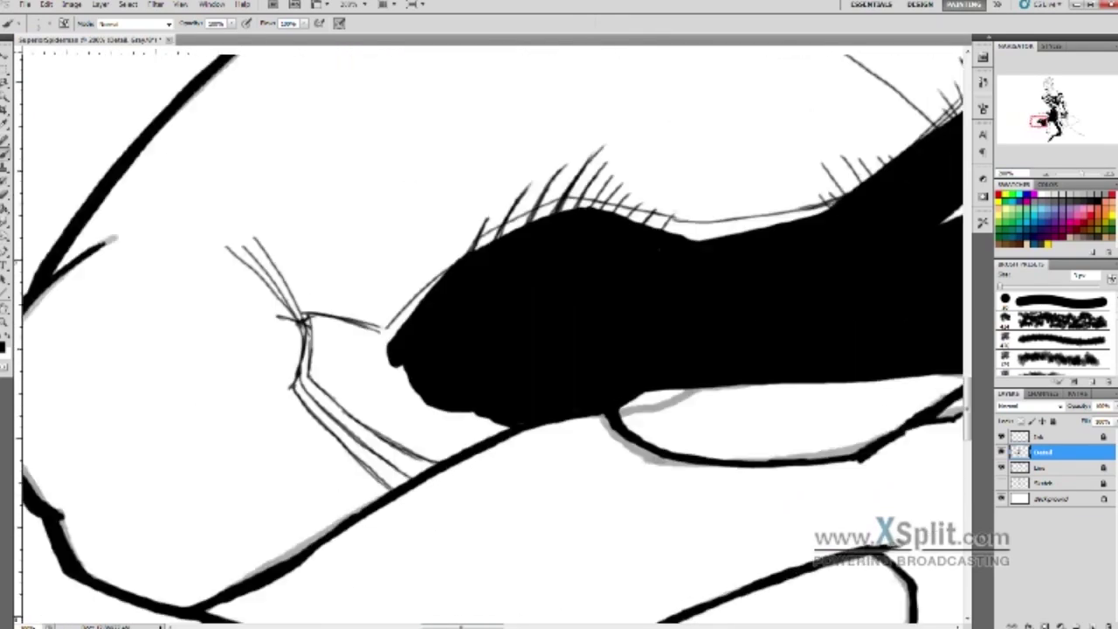
- Paint a black wedge-shaped shadow where the left knee creases meet the lower leg
drag(437, 393, 514, 296)
drag(522, 356, 432, 363)
drag(395, 441, 463, 382)
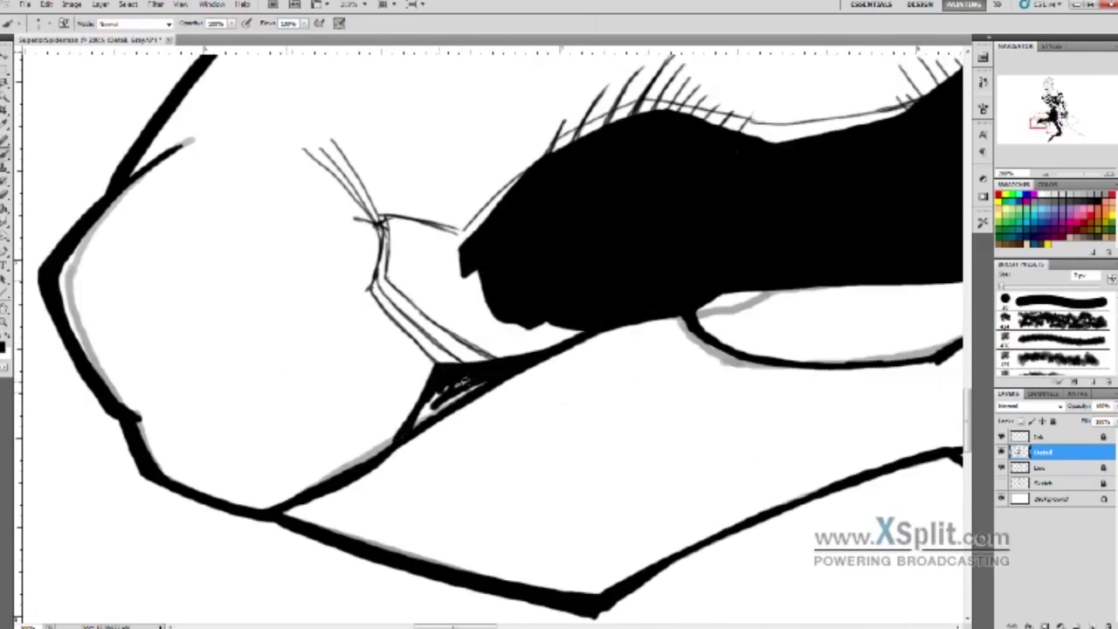
- Draw vertical hatching across the top of the left kneecap and ink the kneecap's upper and side contours
drag(140, 214, 136, 306)
drag(154, 229, 151, 302)
drag(168, 234, 166, 293)
drag(182, 237, 180, 288)
drag(198, 242, 194, 293)
drag(212, 249, 209, 295)
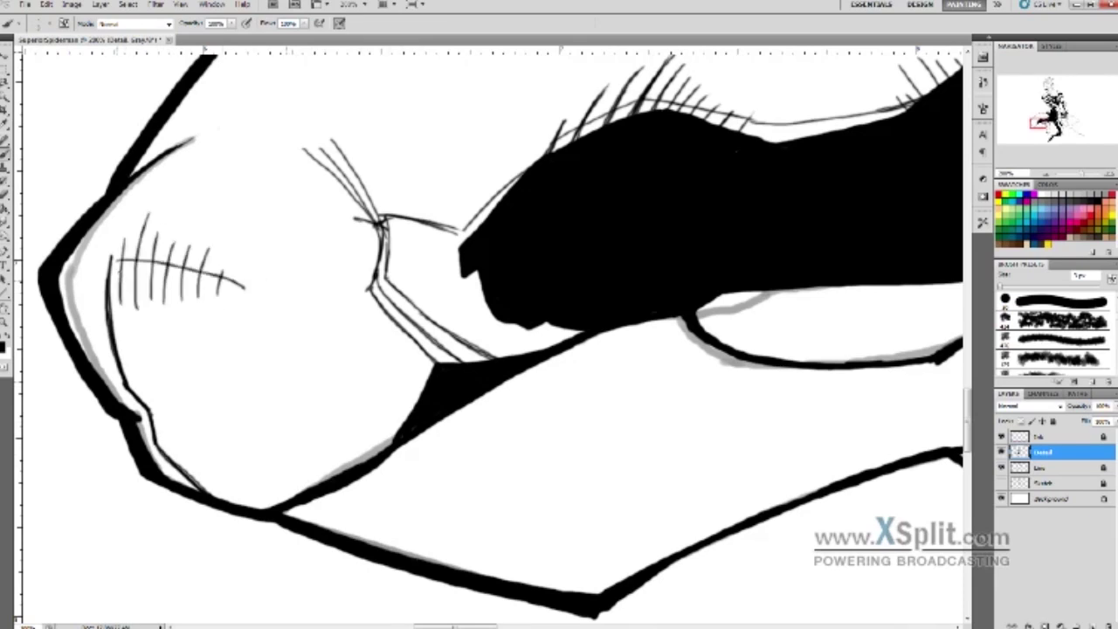
drag(106, 268, 245, 291)
drag(243, 283, 349, 228)
- Hatch the small area beneath the left kneecap with short vertical strokes
drag(157, 403, 170, 437)
drag(170, 404, 183, 445)
drag(183, 403, 196, 449)
drag(196, 403, 208, 456)
drag(208, 402, 214, 465)
drag(223, 402, 229, 433)
drag(234, 399, 245, 430)
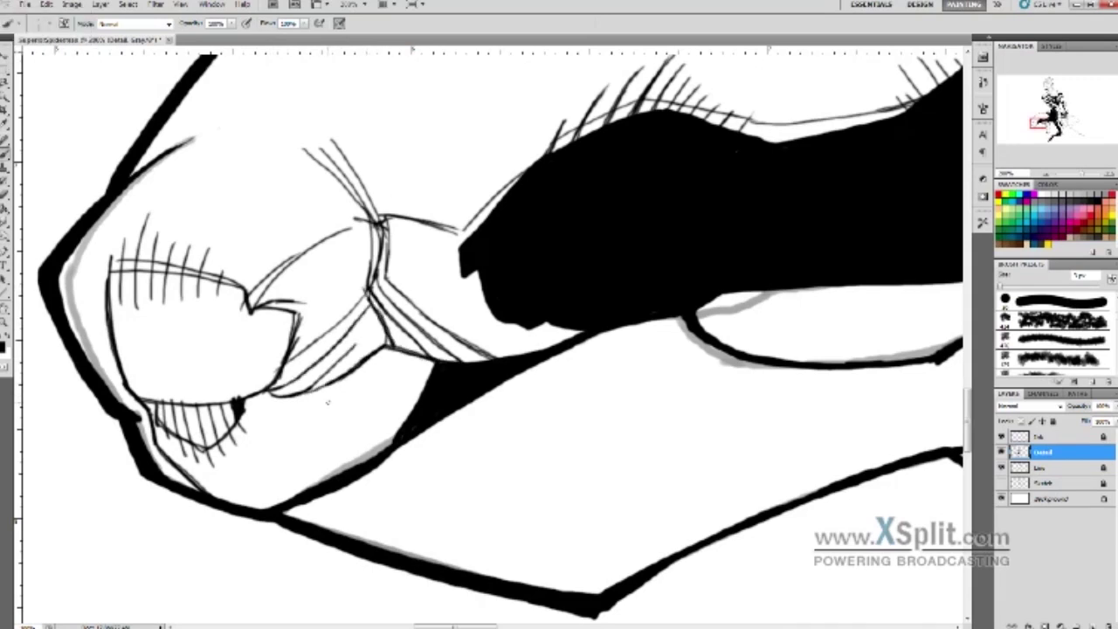
- Fill the left kneecap and the area beneath it with black, painting over the remaining gaps
click(278, 498)
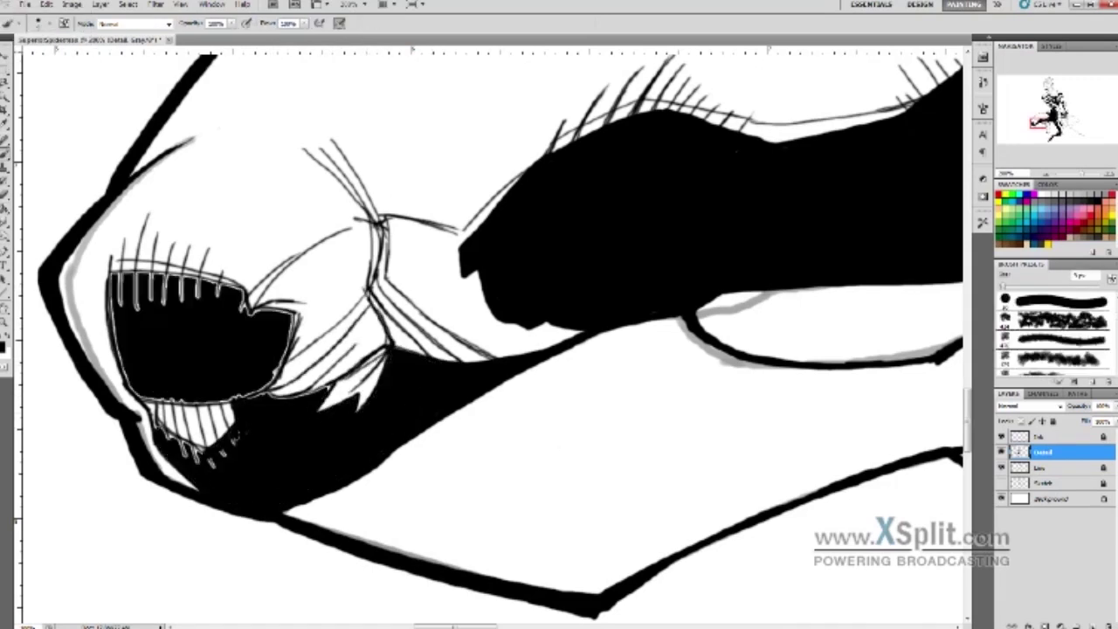
drag(132, 389, 183, 300)
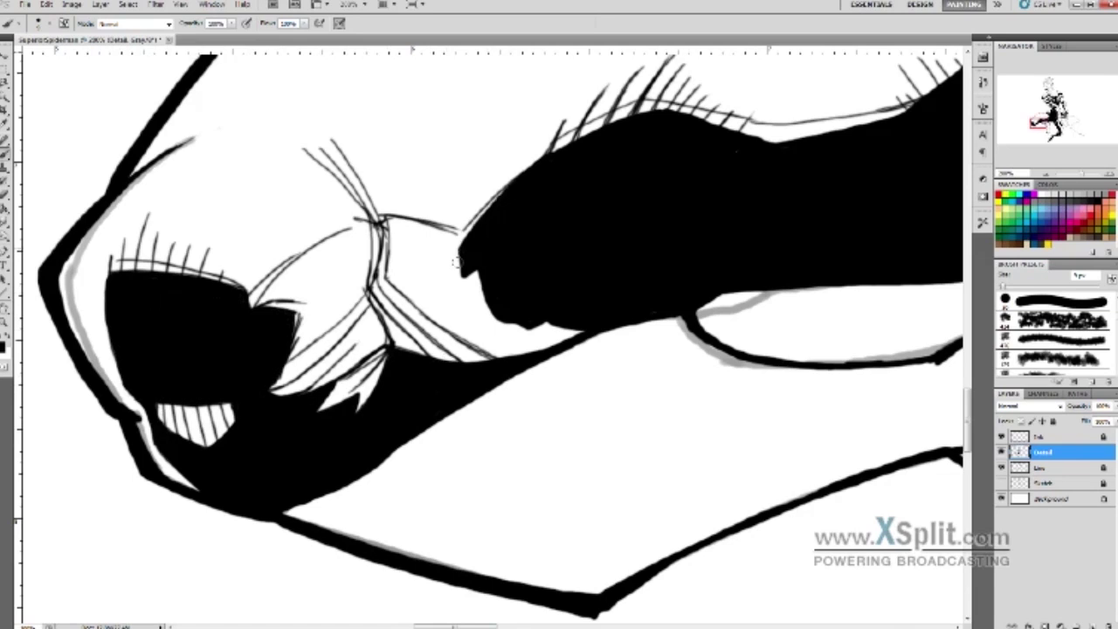
- Outline the shadow shape along the left lower leg up to the heel with thin ink lines
mouse_move(475, 317)
mouse_down()
mouse_move(559, 334)
mouse_move(681, 330)
mouse_move(593, 362)
mouse_up()
scroll(594, 362, down, 5)
key(ctrl+z)
scroll(489, 275, up, 2)
mouse_move(219, 316)
mouse_down()
mouse_move(594, 306)
mouse_move(893, 253)
mouse_up()
mouse_move(751, 207)
mouse_down()
mouse_move(847, 198)
mouse_move(454, 118)
mouse_up()
drag(541, 131, 548, 214)
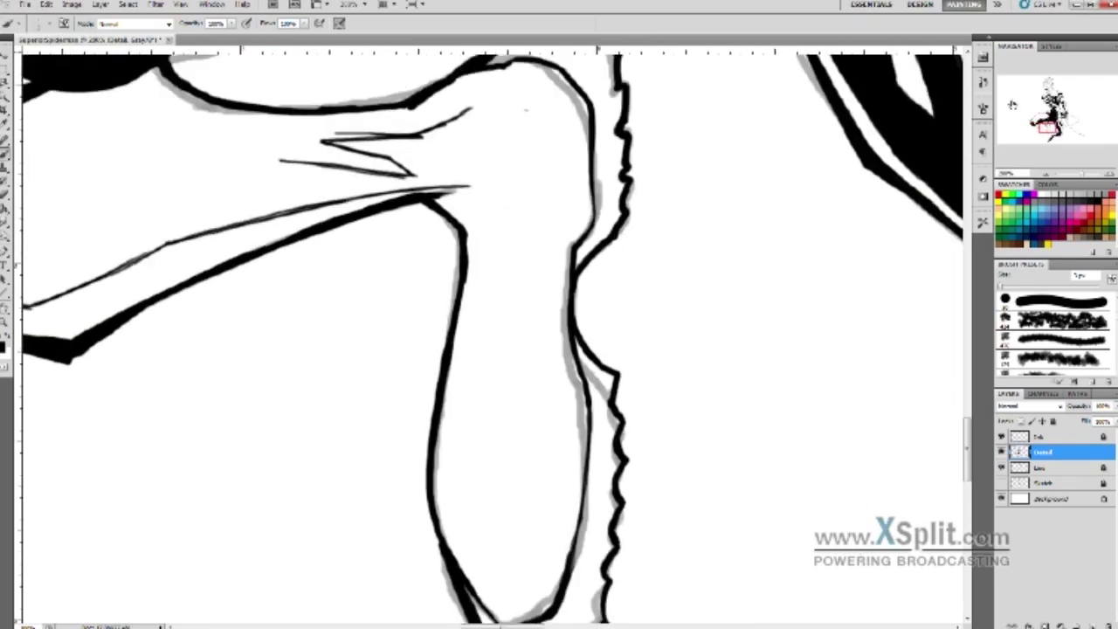
- Outline the long shadow shape inside the left foot, running down to a point near the toes
drag(569, 392, 578, 528)
mouse_move(524, 436)
mouse_down()
mouse_move(589, 311)
mouse_move(576, 489)
mouse_up()
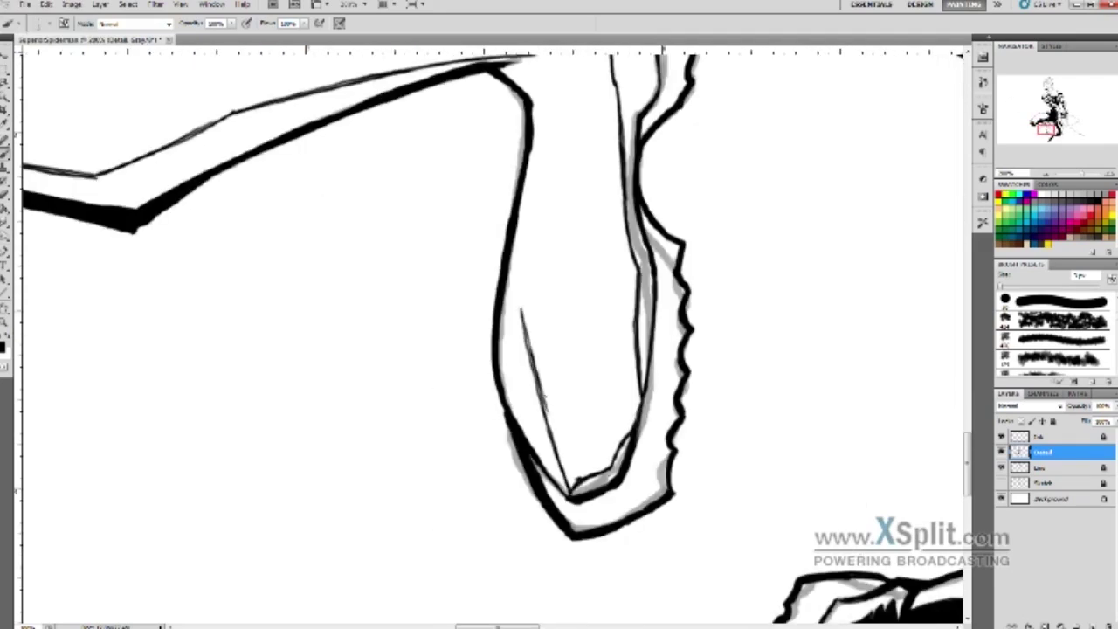
drag(523, 314, 553, 426)
drag(559, 393, 559, 488)
drag(526, 384, 535, 468)
- Paint the left lower leg's shadow black, leaving a pointed gap filled with short slanted hatching
drag(288, 157, 563, 205)
drag(459, 244, 594, 199)
drag(493, 203, 664, 175)
drag(524, 393, 557, 360)
mouse_move(314, 358)
mouse_down()
mouse_move(423, 301)
mouse_move(581, 371)
mouse_up()
drag(423, 301, 583, 366)
drag(375, 319, 358, 376)
drag(419, 306, 402, 380)
drag(472, 316, 455, 384)
click(393, 410)
- Fill the left ankle and foot shadow with solid black up to its outline
drag(262, 384, 576, 363)
mouse_move(524, 262)
mouse_down()
mouse_move(812, 340)
mouse_move(484, 450)
mouse_move(188, 428)
mouse_up()
drag(599, 105, 603, 524)
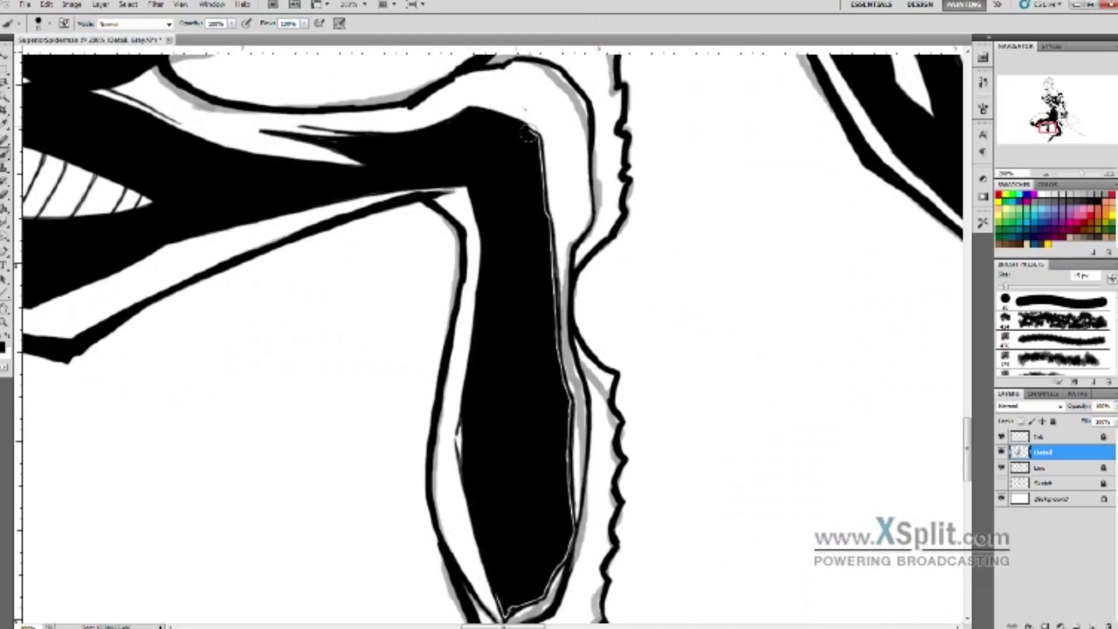
drag(523, 524, 524, 349)
drag(262, 262, 611, 524)
drag(200, 192, 244, 231)
drag(524, 262, 611, 437)
- Add fine hatching in the gaps and along the edges of the black shadows on the right thigh, knee and calf
key(z)
key(ctrl+0)
click(504, 415)
key(b)
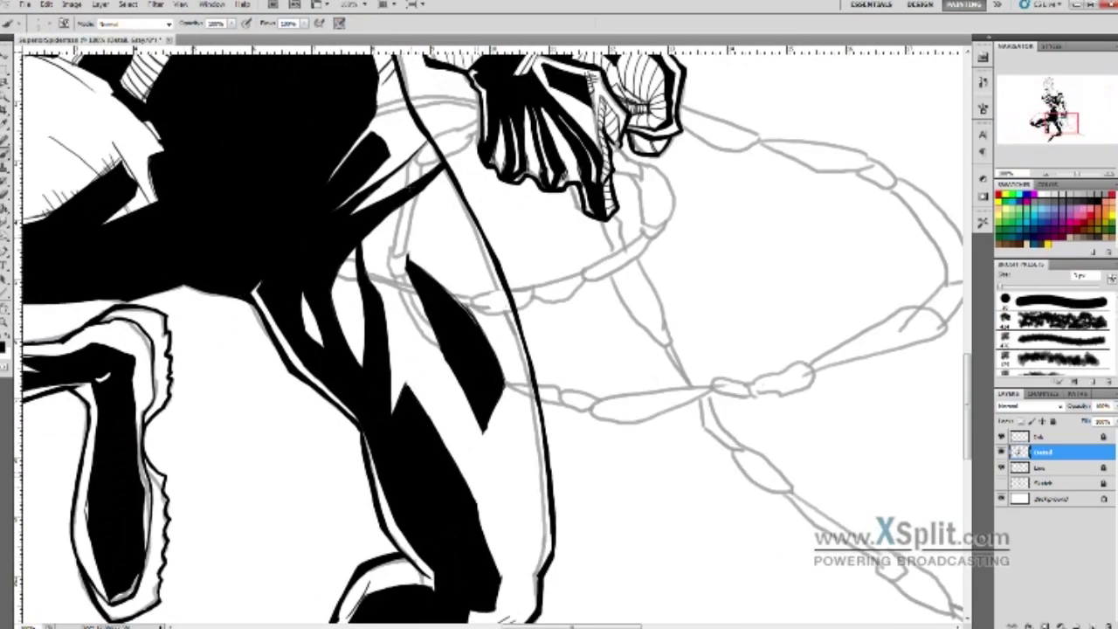
drag(336, 261, 358, 345)
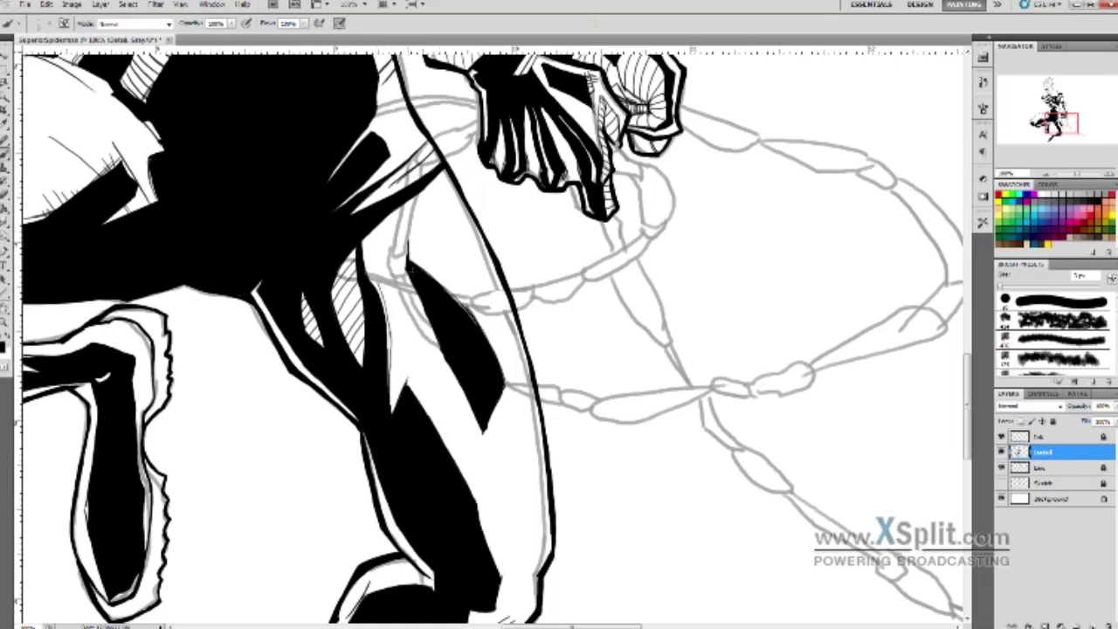
key(ctrl+z)
scroll(488, 376, up, 3)
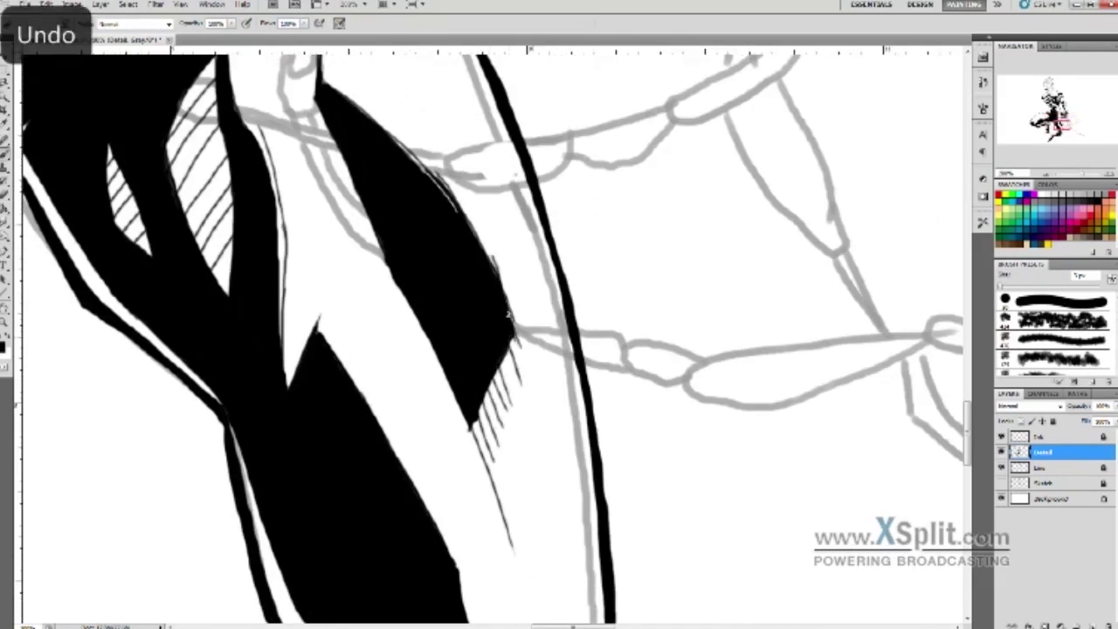
scroll(489, 336, down, 5)
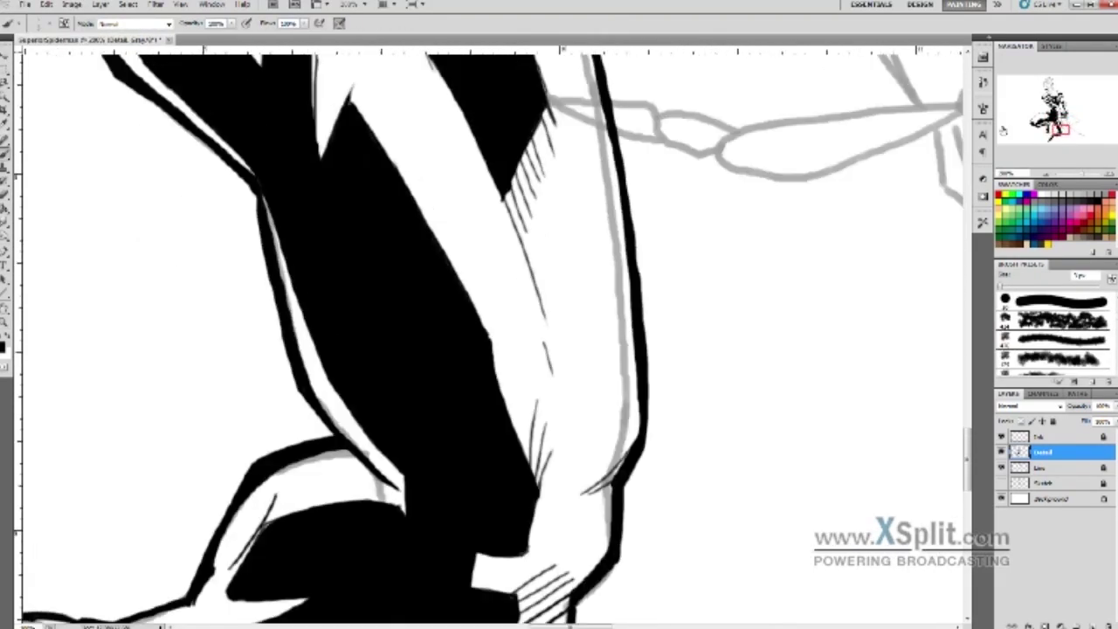
scroll(623, 356, down, 5)
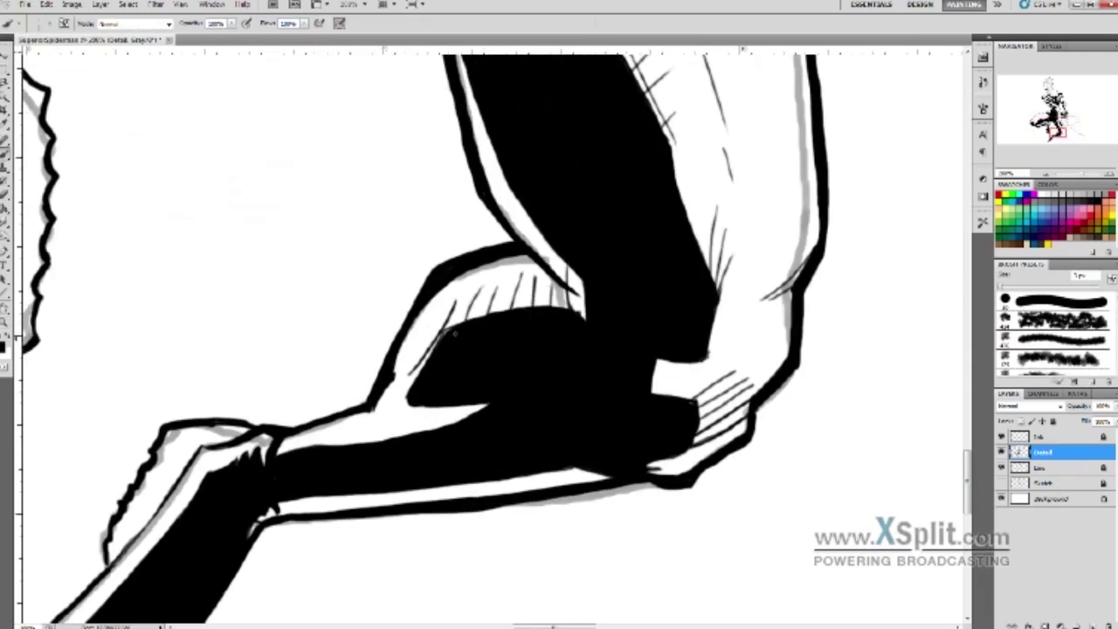
- Add a new layer and ink the web strand curling from the hand toward the right thigh, with wrapped coils
key(ctrl+0)
key(ctrl+shift+alt+n)
scroll(524, 266, up, 5)
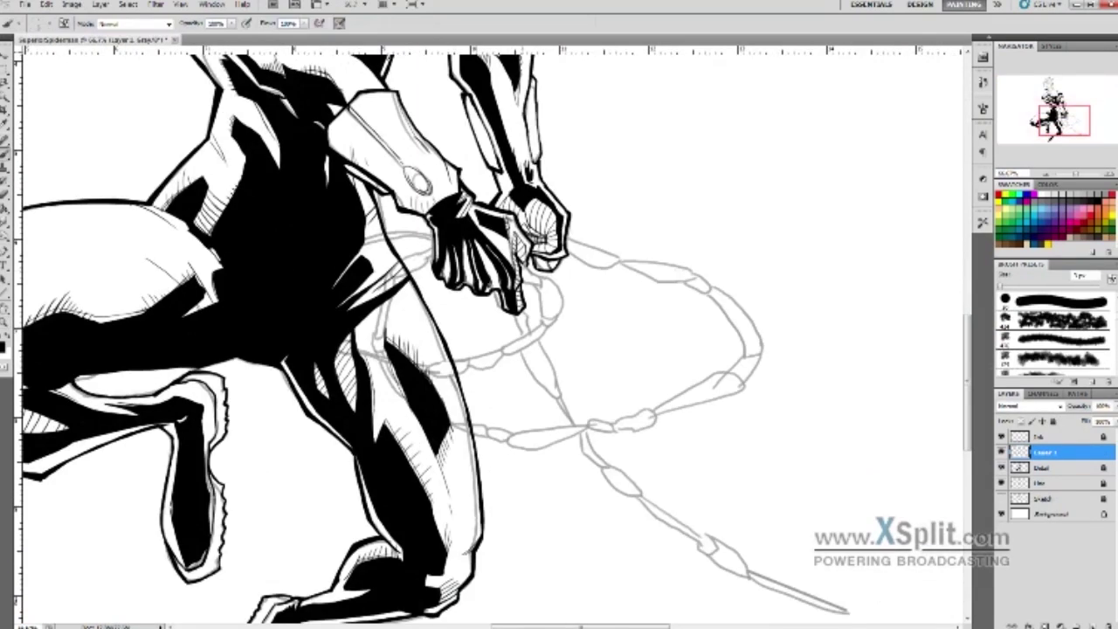
mouse_move(515, 271)
mouse_down()
mouse_move(569, 325)
mouse_move(479, 389)
mouse_up()
key(ctrl+z)
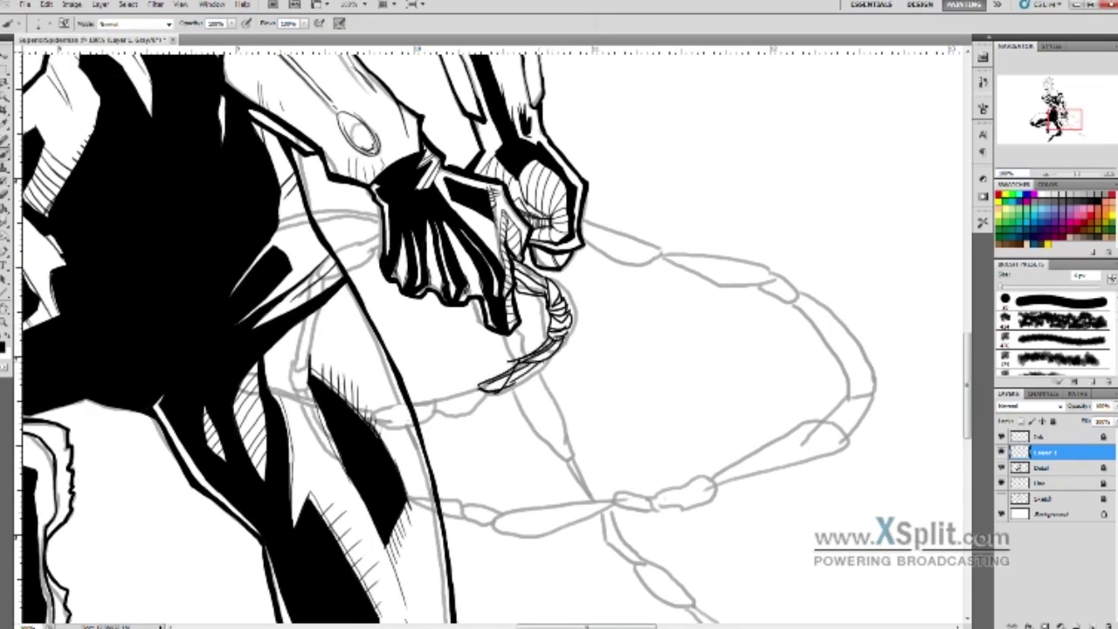
key(ctrl+plus)
drag(647, 148, 707, 223)
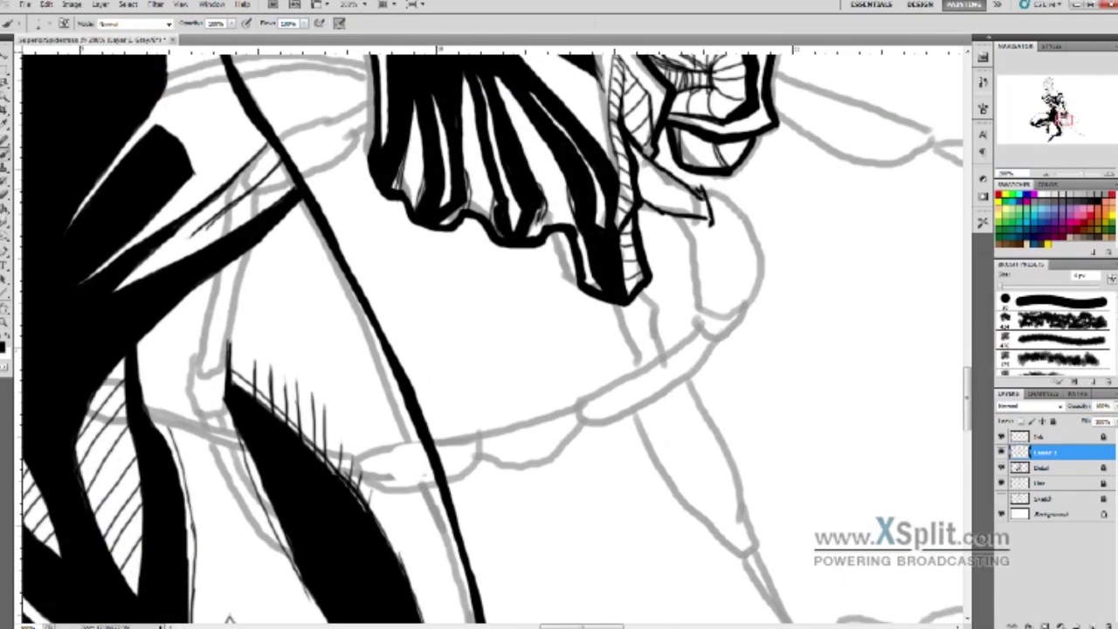
drag(703, 183, 724, 237)
drag(723, 309, 480, 461)
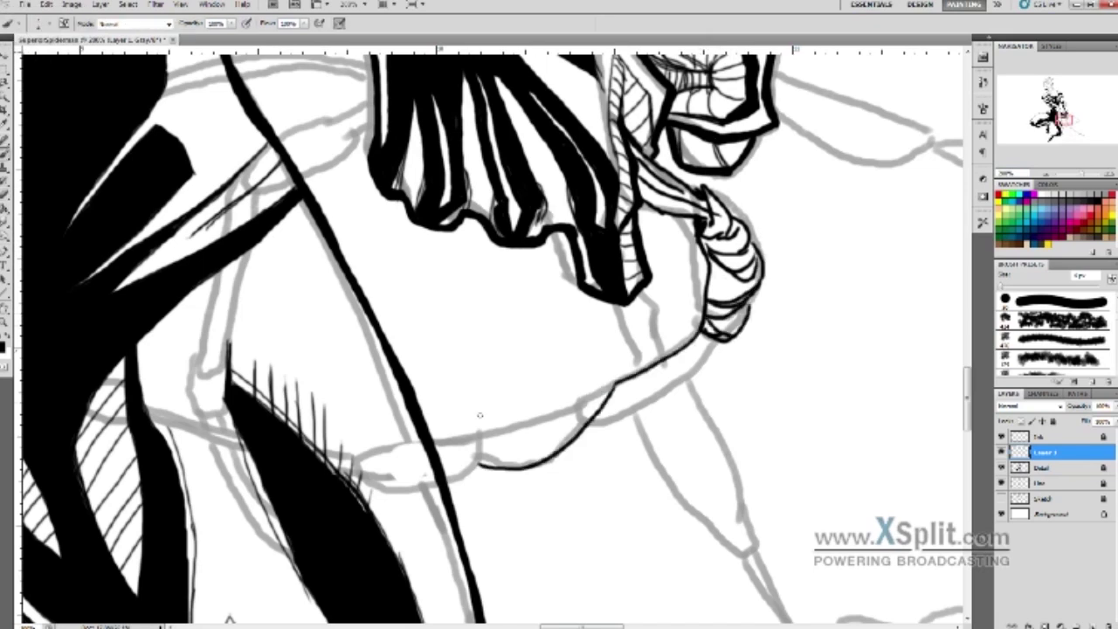
drag(655, 371, 482, 467)
mouse_move(734, 330)
mouse_down()
mouse_move(493, 456)
mouse_move(343, 418)
mouse_up()
- Fade the figure's inks to grey and ink the web loop around the hip with wrapped coils
scroll(493, 337, left, 5)
scroll(489, 337, up, 5)
mouse_move(493, 290)
mouse_down()
mouse_move(604, 324)
mouse_move(262, 432)
mouse_up()
scroll(489, 337, down, 3)
drag(301, 225, 437, 514)
drag(266, 216, 533, 159)
drag(438, 183, 515, 155)
key(ctrl+m)
key(Escape)
drag(277, 246, 439, 179)
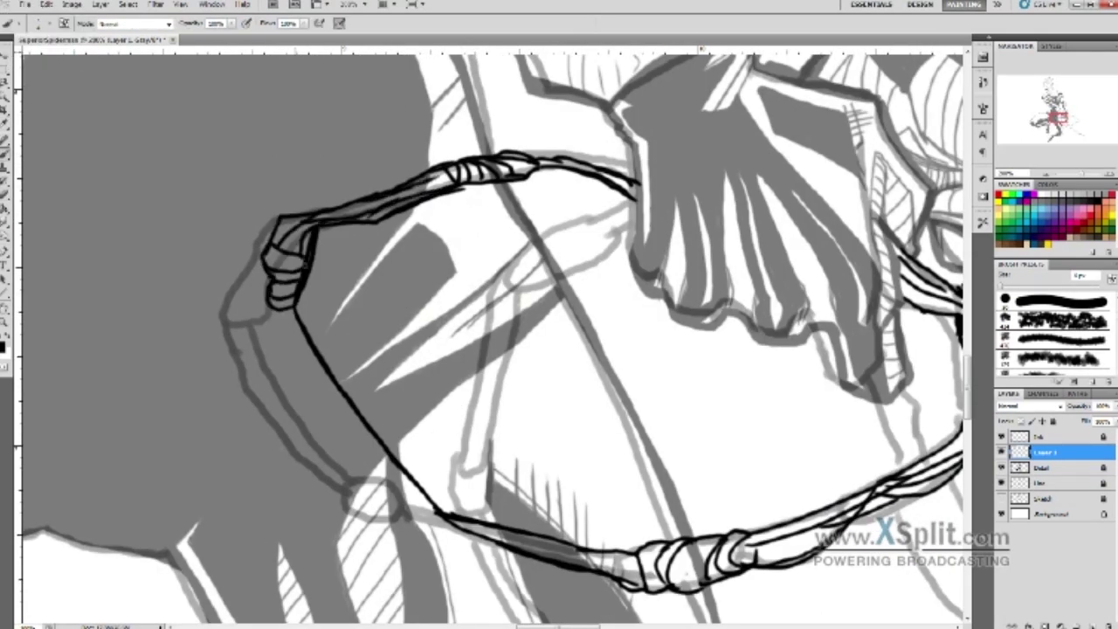
- Ink both edges of the inner web strand from the gloved hand down to the loop's knot on the thigh
scroll(489, 337, down, 4)
scroll(489, 337, right, 3)
drag(484, 77, 332, 377)
drag(537, 98, 391, 317)
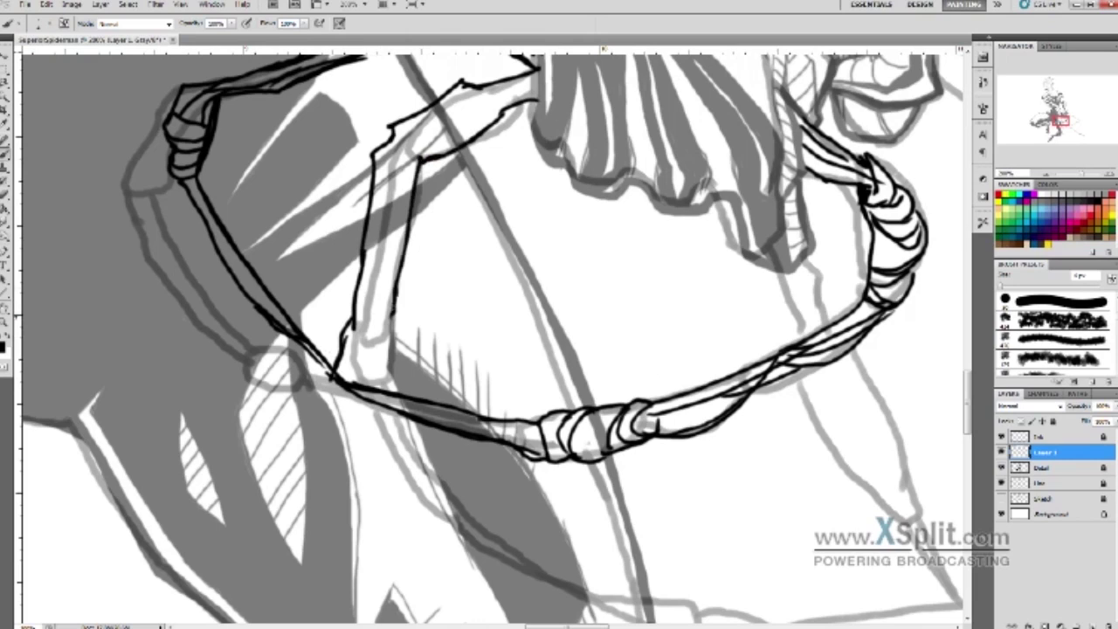
scroll(489, 337, down, 4)
scroll(489, 337, left, 1)
- Ink the twisted strand hanging below the hand's coil and the lower web strand curving across the right thigh
scroll(489, 337, up, 4)
scroll(489, 337, right, 14)
drag(382, 147, 426, 287)
drag(400, 167, 436, 278)
scroll(489, 337, down, 5)
scroll(489, 337, left, 6)
mouse_move(120, 244)
mouse_down()
mouse_move(144, 290)
mouse_move(297, 397)
mouse_up()
drag(402, 441, 536, 461)
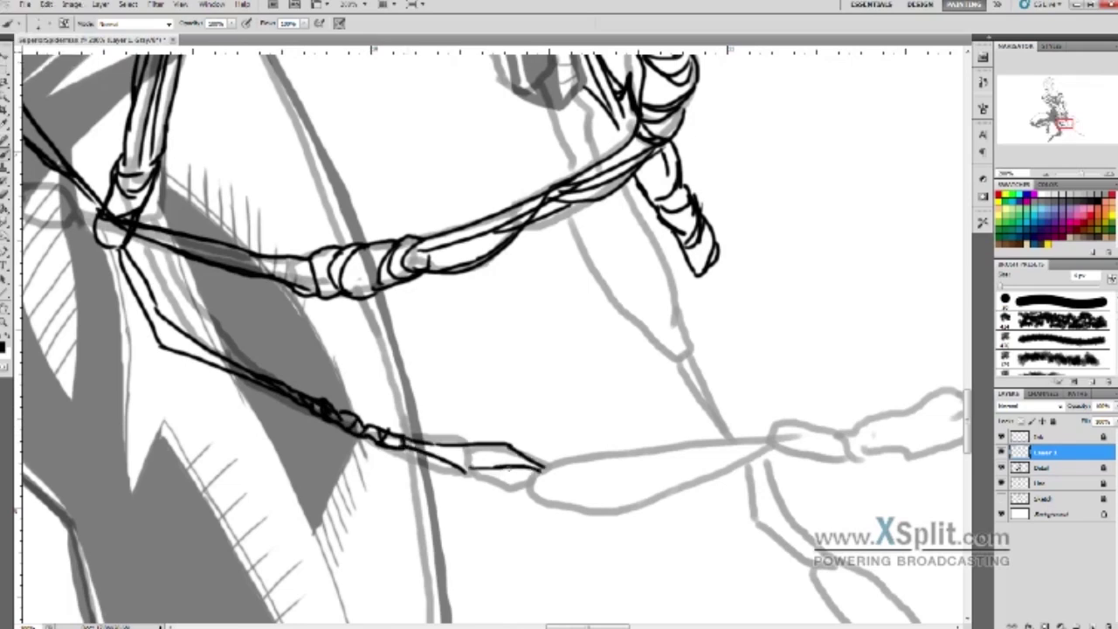
- Extend the lower web strand past the thigh and ink the hanging strand down to their crossing
scroll(489, 337, down, 2)
scroll(489, 337, down, 2)
mouse_move(454, 453)
mouse_down()
mouse_move(524, 460)
mouse_move(715, 408)
mouse_up()
scroll(528, 460, up, 3)
scroll(736, 391, down, 2)
drag(411, 222, 485, 393)
scroll(484, 393, up, 2)
- Ink the outer side of the large web loop between the strand crossing and the hand, with twisted coils
mouse_move(363, 563)
mouse_down()
mouse_move(548, 389)
mouse_move(574, 392)
mouse_up()
key(ctrl+z)
drag(502, 187, 611, 341)
scroll(611, 340, up, 3)
key(ctrl+z)
mouse_move(506, 424)
mouse_down()
mouse_move(592, 481)
mouse_move(374, 358)
mouse_up()
drag(505, 431, 186, 266)
mouse_move(376, 379)
mouse_down()
mouse_move(186, 297)
mouse_move(184, 272)
mouse_up()
- Ink the web's trailing end diagonally down from the strand crossing, with wrapped knots along it
scroll(375, 366, down, 3)
drag(559, 393, 393, 223)
mouse_move(447, 375)
mouse_down()
mouse_move(516, 436)
mouse_move(825, 592)
mouse_up()
key(ctrl+z)
- Darken the faded figure inks again and paint the web strands white on a new layer beneath their outlines
key(ctrl+minus)
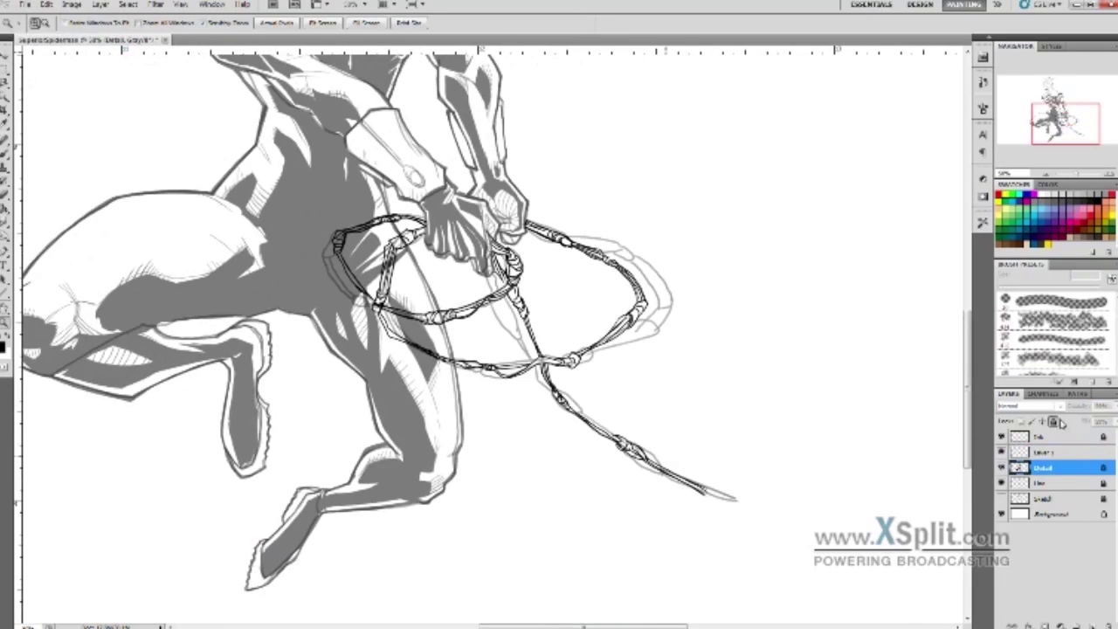
key(ctrl+plus)
key(ctrl+z)
key(ctrl+z)
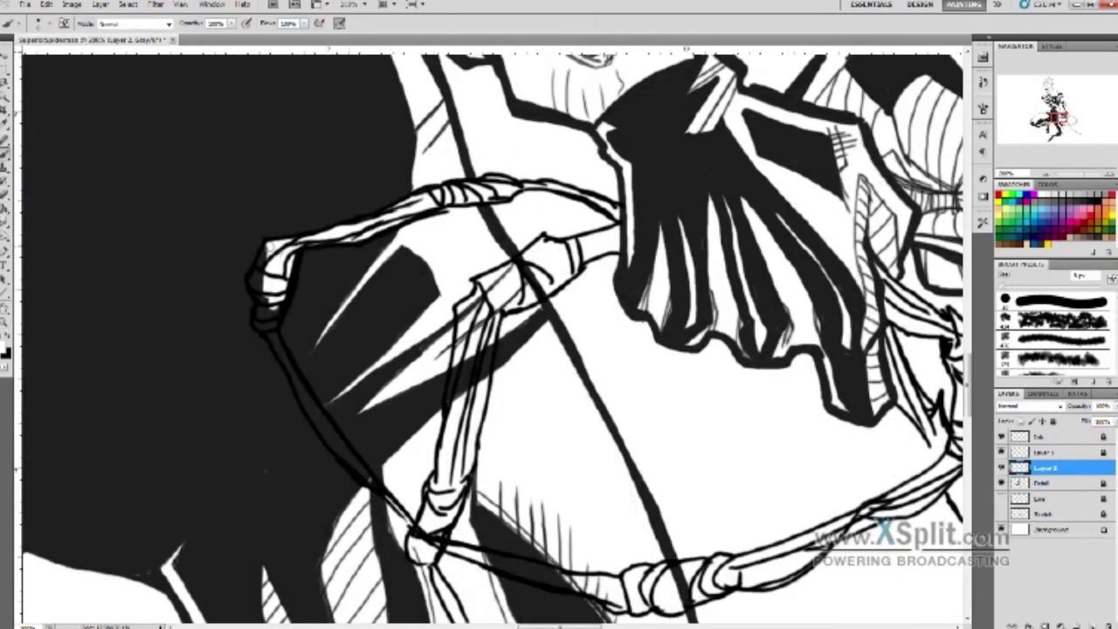
mouse_move(489, 426)
mouse_down()
mouse_move(646, 268)
mouse_move(533, 83)
mouse_move(559, 349)
mouse_up()
key(ctrl+z)
key(z)
key(alt)
key(ctrl+0)
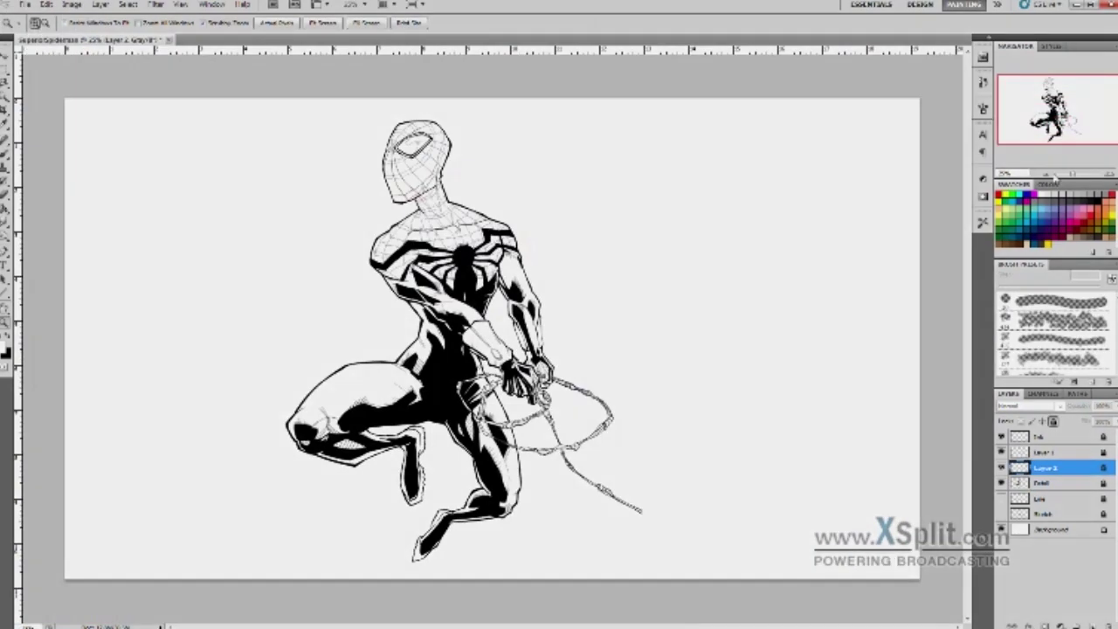